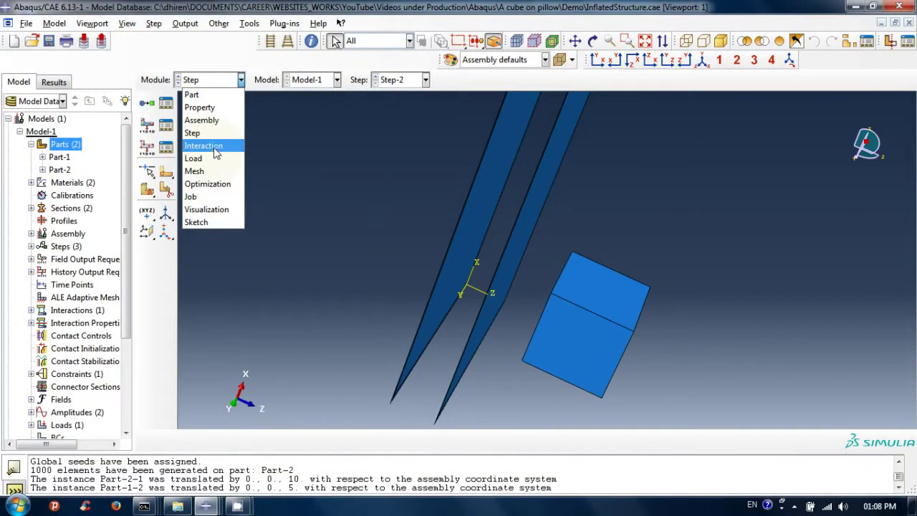
# - Switch to the Interaction module and bring up the Interaction Manager
pyautogui.click(203, 146)
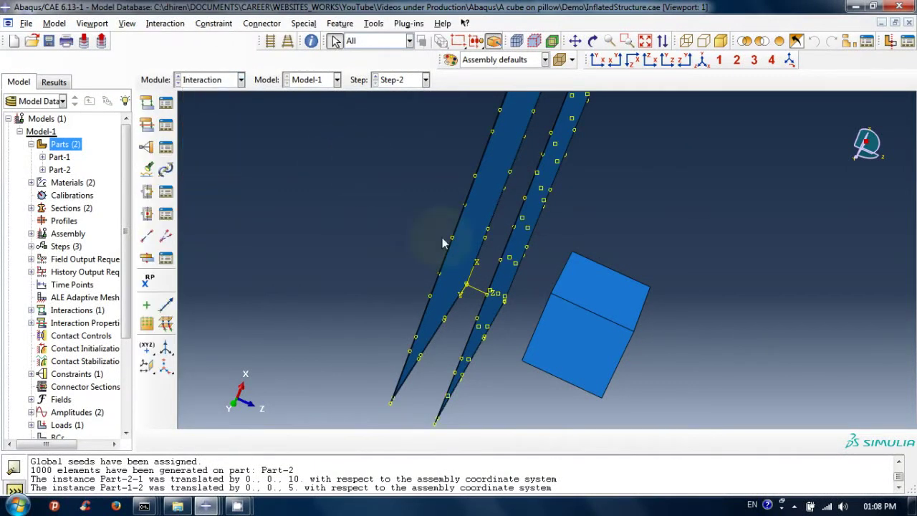
pyautogui.keyDown('ctrl'); pyautogui.keyDown('alt'); pyautogui.moveTo(444, 244); pyautogui.dragTo(478, 285); pyautogui.keyUp('alt'); pyautogui.keyUp('ctrl')
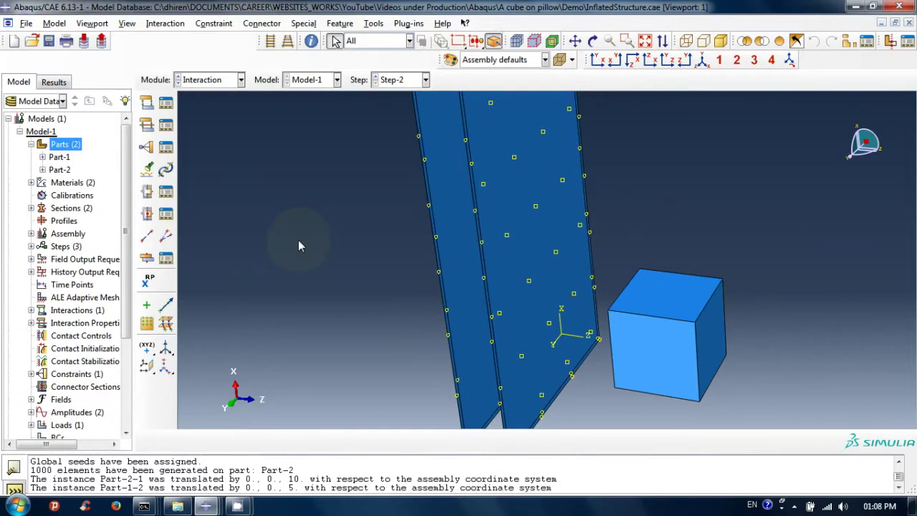
pyautogui.click(166, 24)
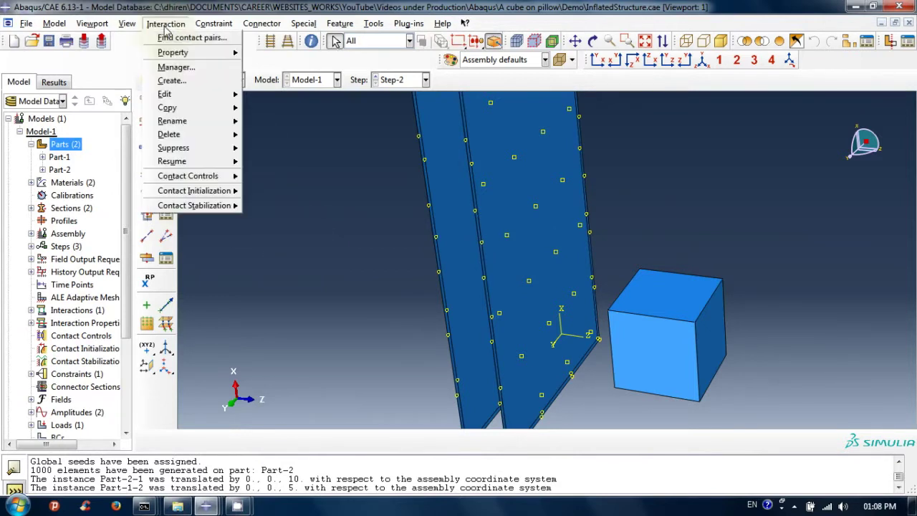
pyautogui.click(182, 69)
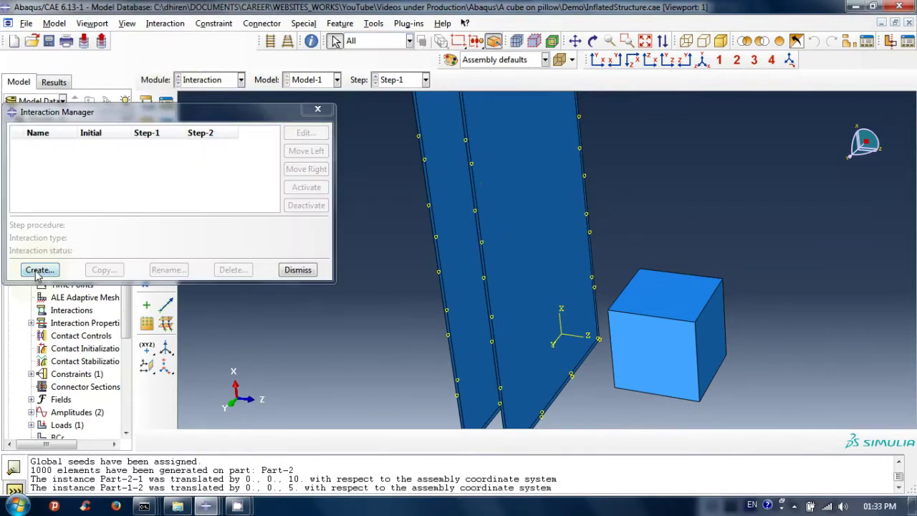
# - Create interaction Int-1 in Step-1 as Surface-to-surface contact (Explicit)
pyautogui.click(36, 266)
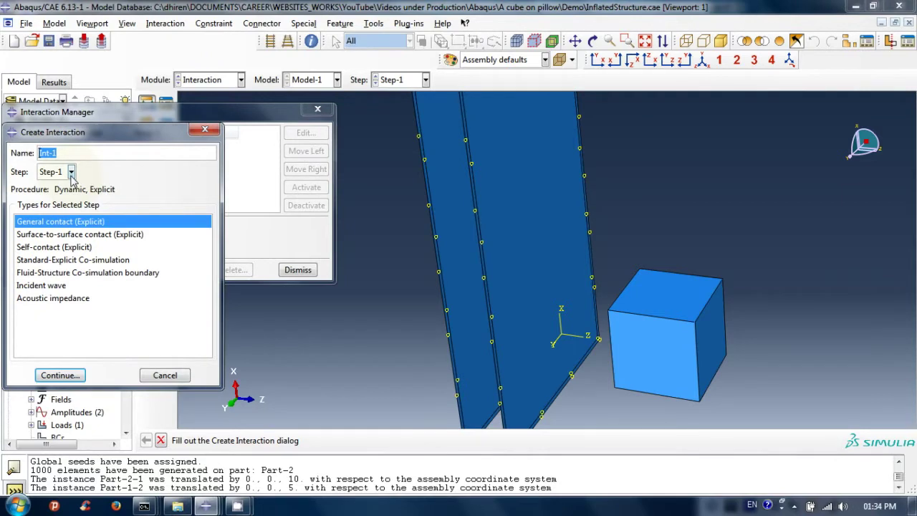
pyautogui.click(97, 236)
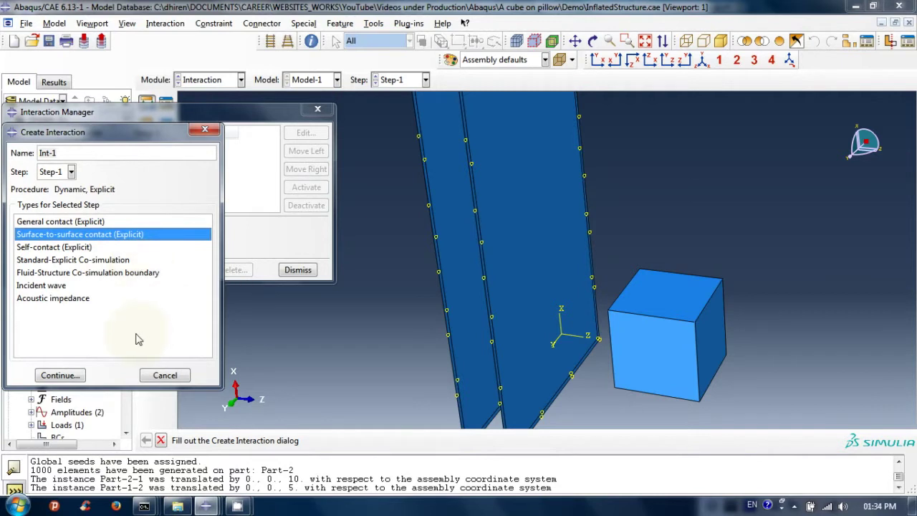
pyautogui.click(57, 374)
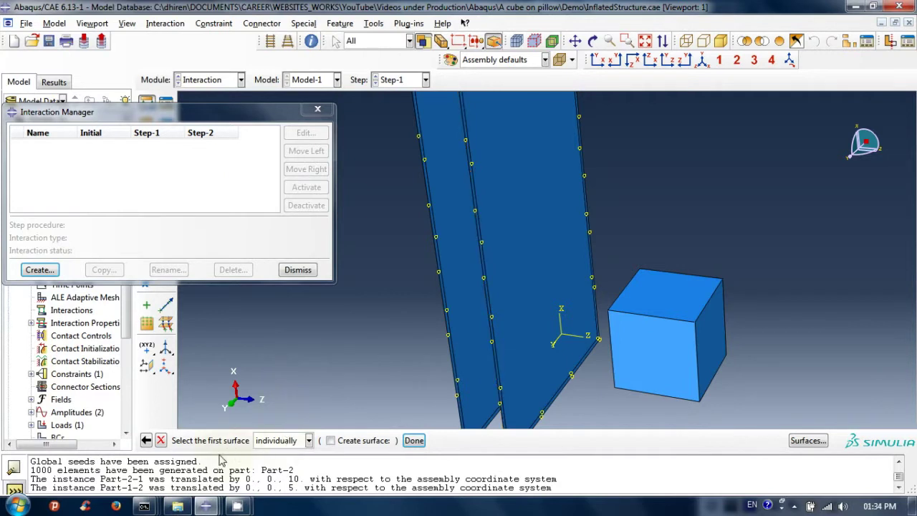
# - Pick the plate face nearest the cube, brown side, as the first contact surface
pyautogui.click(534, 263)
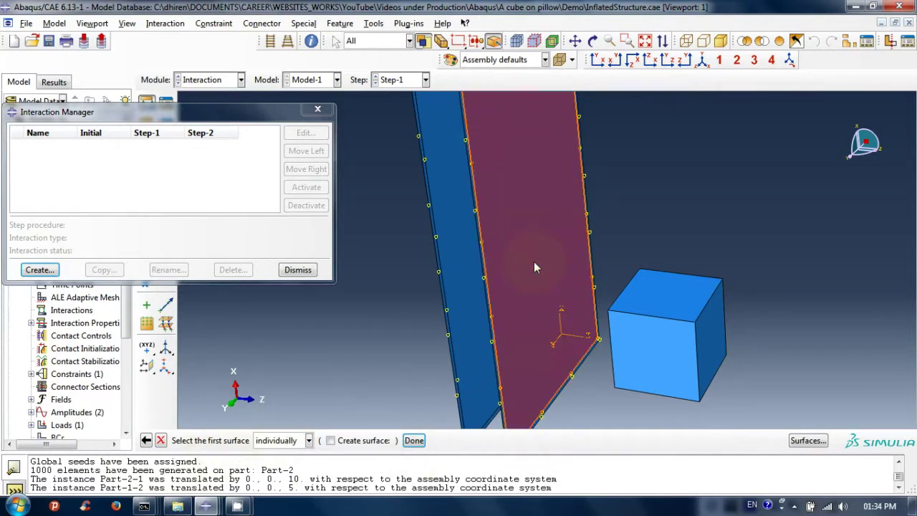
pyautogui.click(413, 441)
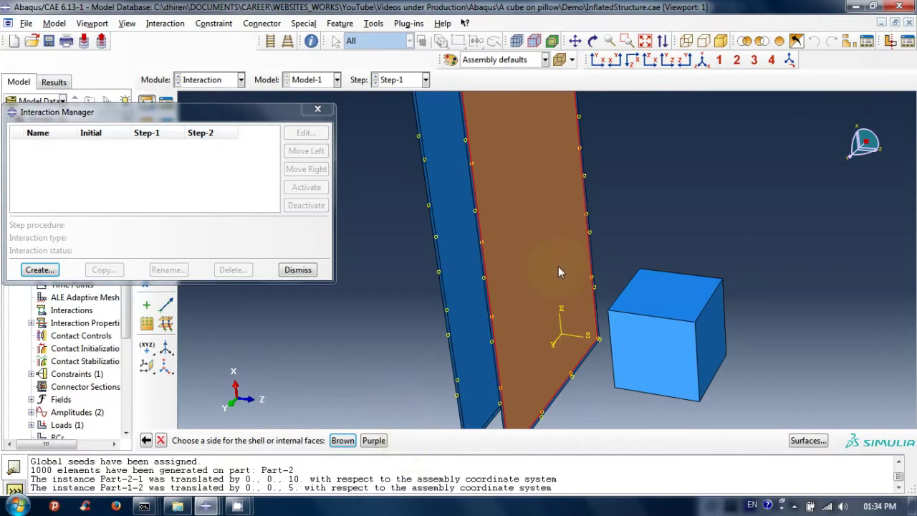
pyautogui.click(342, 440)
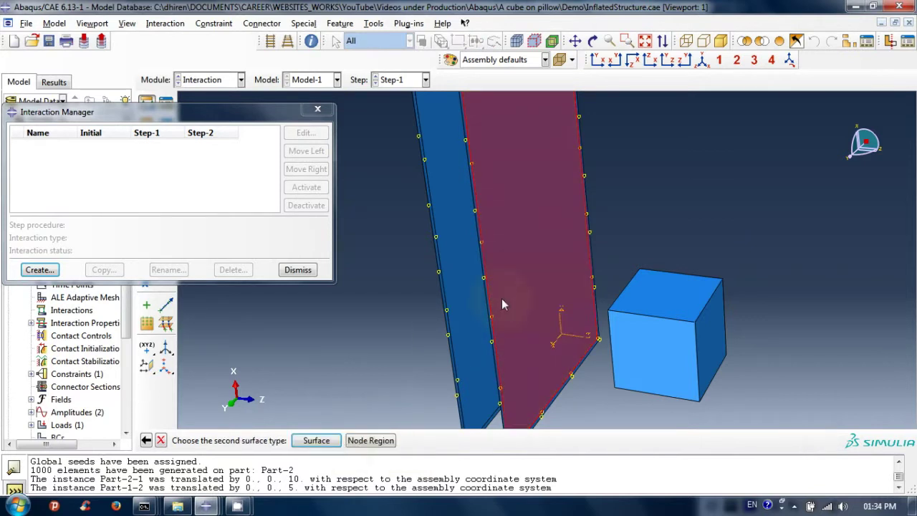
pyautogui.click(316, 441)
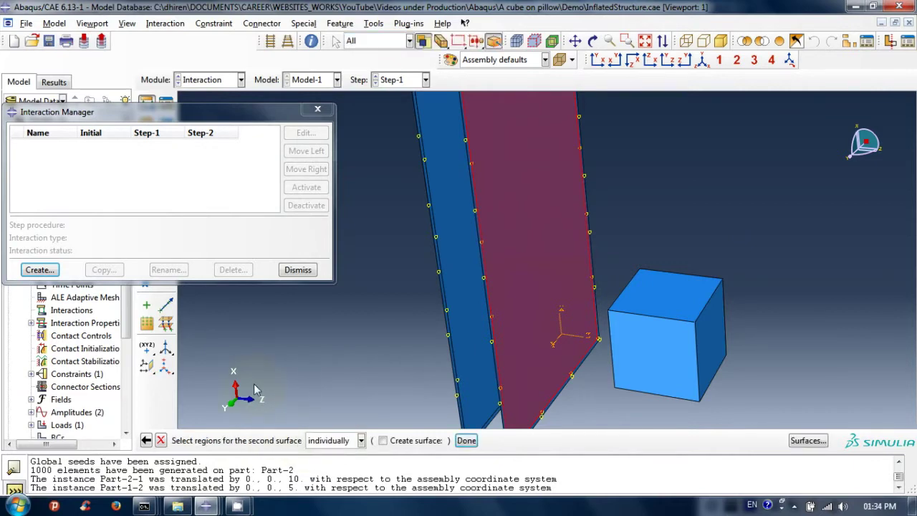
# - Select the cube's facing, top, front and right faces as the second contact surface
pyautogui.moveTo(619, 350)
pyautogui.keyDown('ctrl'); pyautogui.keyDown('alt'); pyautogui.mouseDown()
pyautogui.moveTo(706, 332)
pyautogui.moveTo(626, 317)
pyautogui.moveTo(655, 332)
pyautogui.moveTo(645, 322)
pyautogui.mouseUp(); pyautogui.keyUp('alt'); pyautogui.keyUp('ctrl')
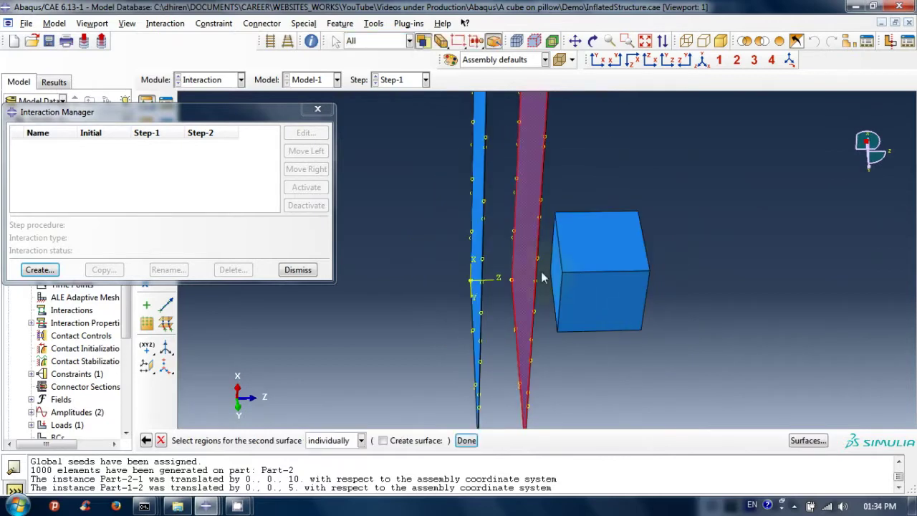
pyautogui.click(560, 279)
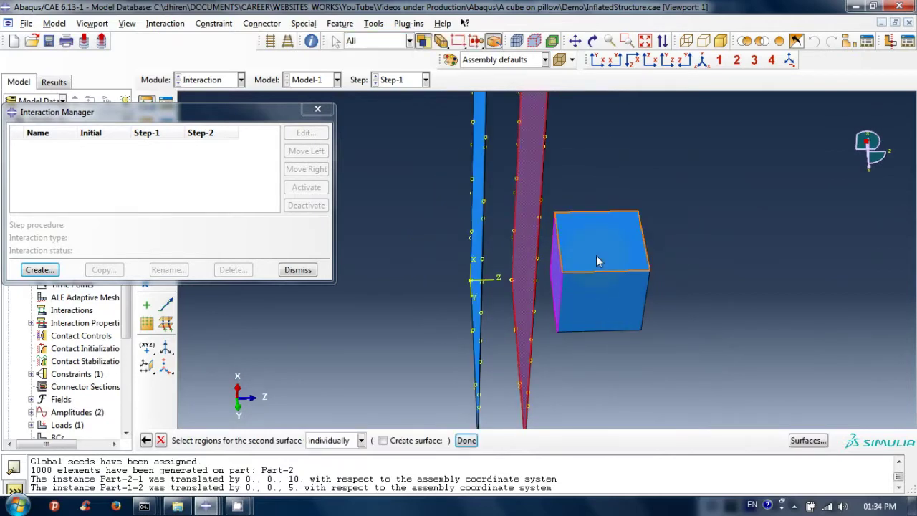
pyautogui.keyDown('shift'); pyautogui.click(595, 255); pyautogui.keyUp('shift')
pyautogui.keyDown('shift'); pyautogui.click(596, 298); pyautogui.keyUp('shift')
pyautogui.moveTo(581, 217)
pyautogui.keyDown('ctrl'); pyautogui.keyDown('alt'); pyautogui.mouseDown()
pyautogui.moveTo(579, 191)
pyautogui.moveTo(562, 280)
pyautogui.mouseUp(); pyautogui.keyUp('alt'); pyautogui.keyUp('ctrl')
pyautogui.moveTo(600, 154)
pyautogui.keyDown('ctrl'); pyautogui.keyDown('alt'); pyautogui.mouseDown()
pyautogui.moveTo(589, 209)
pyautogui.moveTo(726, 206)
pyautogui.moveTo(714, 239)
pyautogui.moveTo(666, 248)
pyautogui.moveTo(817, 145)
pyautogui.mouseUp(); pyautogui.keyUp('alt'); pyautogui.keyUp('ctrl')
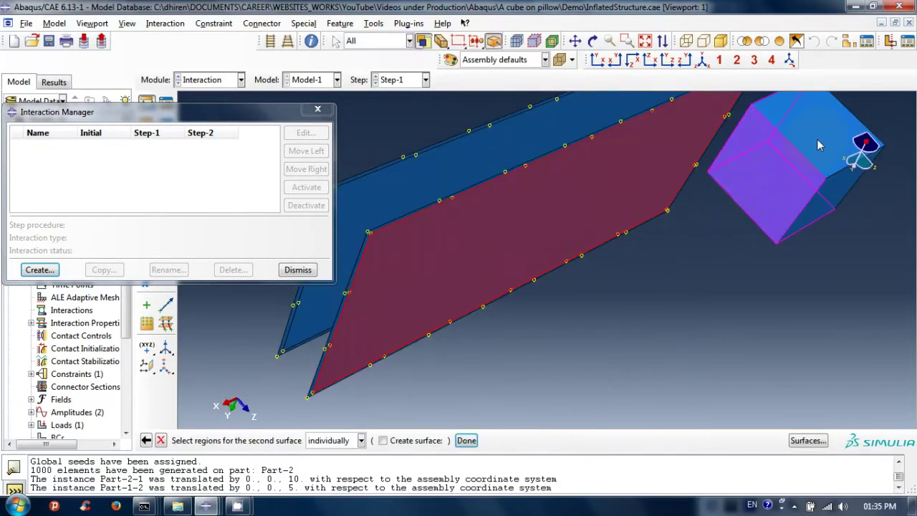
pyautogui.keyDown('shift'); pyautogui.click(819, 145); pyautogui.keyUp('shift')
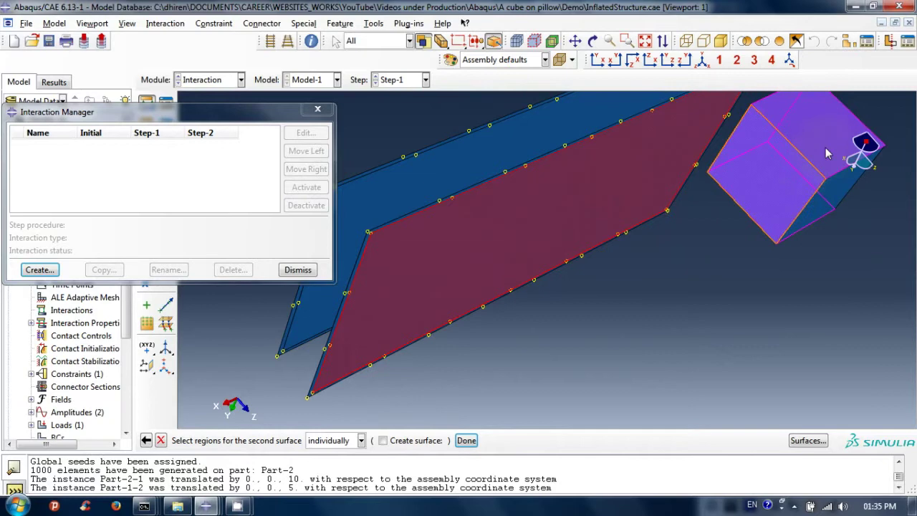
pyautogui.moveTo(803, 208)
pyautogui.keyDown('ctrl'); pyautogui.keyDown('alt'); pyautogui.mouseDown()
pyautogui.moveTo(719, 179)
pyautogui.moveTo(654, 230)
pyautogui.moveTo(540, 250)
pyautogui.moveTo(666, 231)
pyautogui.mouseUp(); pyautogui.keyUp('alt'); pyautogui.keyUp('ctrl')
pyautogui.keyDown('shift'); pyautogui.click(783, 214); pyautogui.keyUp('shift')
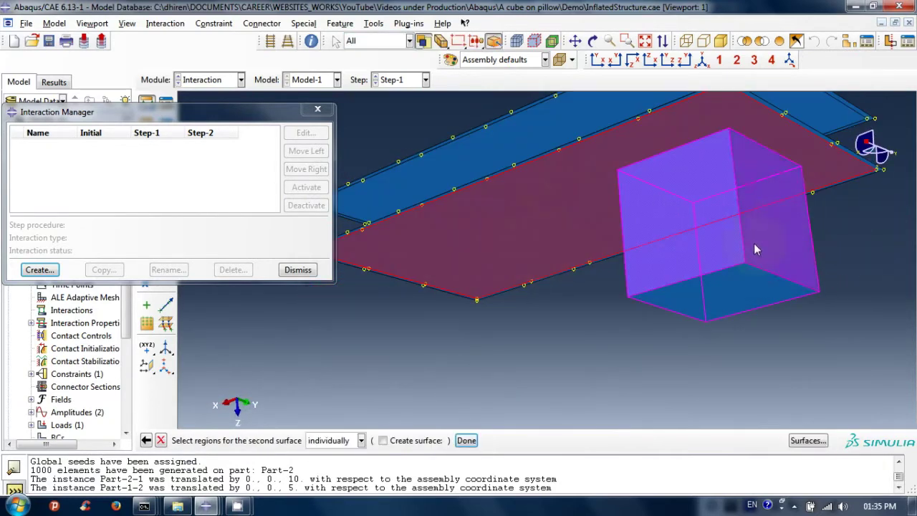
pyautogui.moveTo(700, 313)
pyautogui.keyDown('ctrl'); pyautogui.keyDown('alt'); pyautogui.mouseDown()
pyautogui.moveTo(610, 260)
pyautogui.moveTo(573, 289)
pyautogui.moveTo(557, 215)
pyautogui.moveTo(542, 293)
pyautogui.moveTo(604, 298)
pyautogui.moveTo(582, 273)
pyautogui.moveTo(553, 264)
pyautogui.moveTo(566, 272)
pyautogui.moveTo(501, 372)
pyautogui.mouseUp(); pyautogui.keyUp('alt'); pyautogui.keyUp('ctrl')
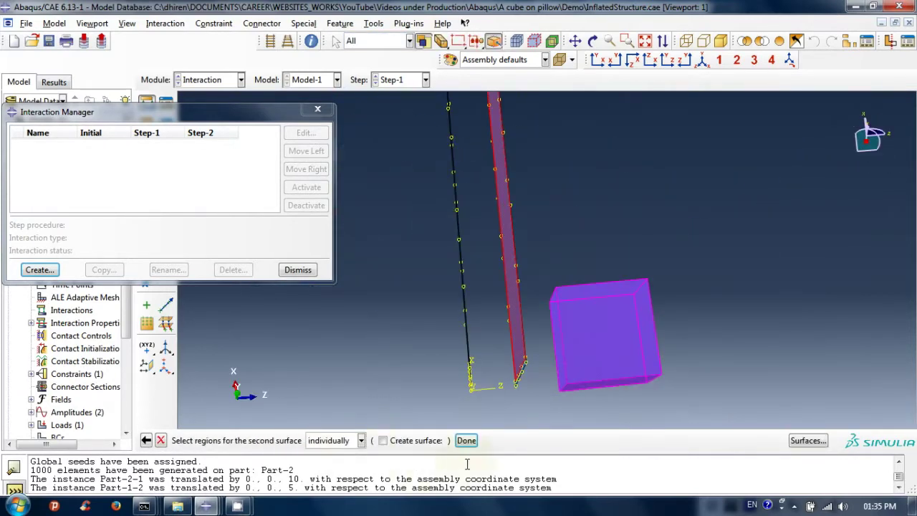
# - Finish the second surface and set the constraint formulation to Penalty contact method
pyautogui.click(466, 441)
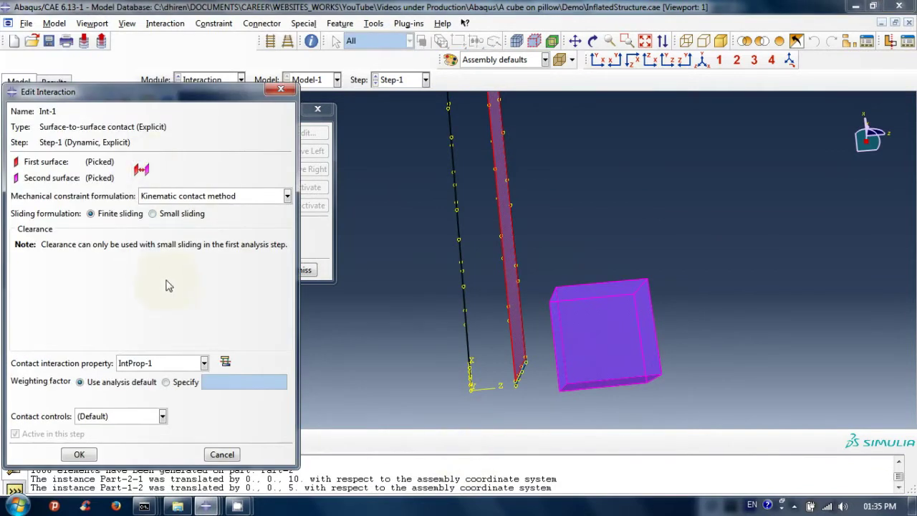
pyautogui.click(237, 199)
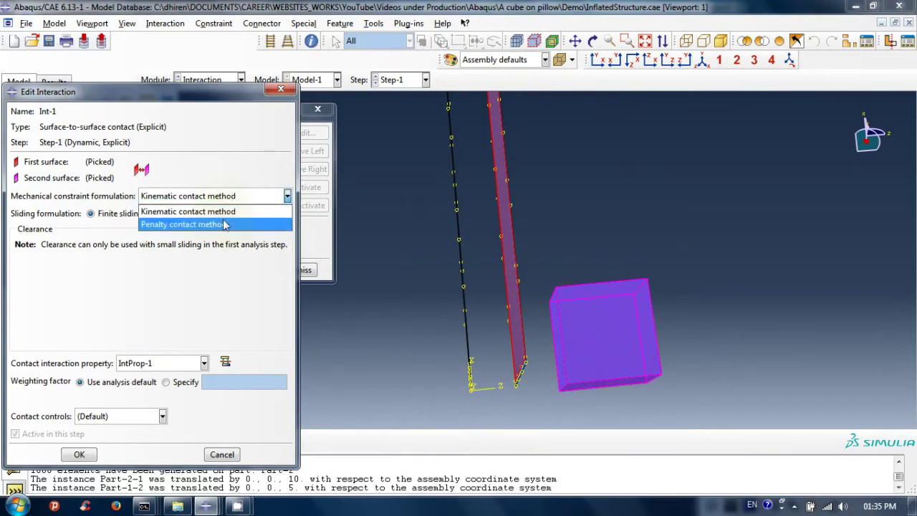
pyautogui.click(222, 225)
pyautogui.click(225, 362)
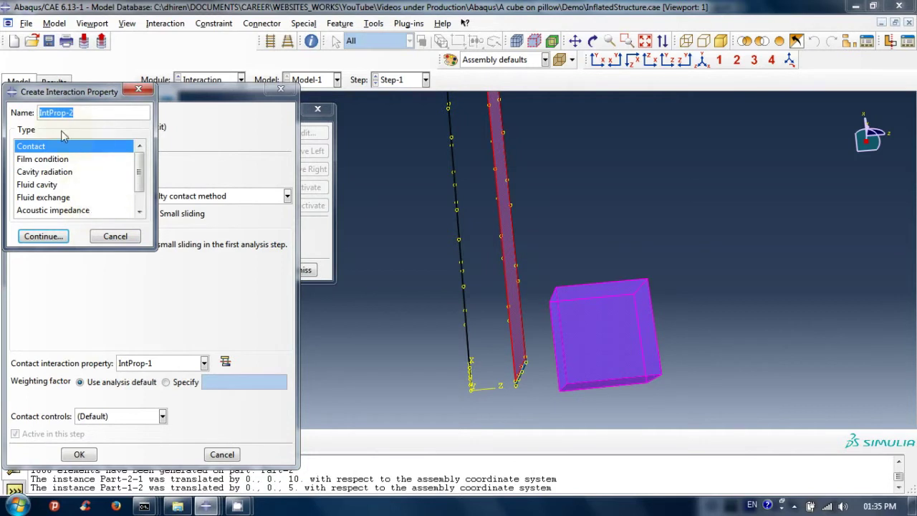
# - Define Contact property IntProp-2 with Penalty friction coefficient 0.5 and Hard normal behavior
pyautogui.moveTo(139, 174); pyautogui.dragTo(140, 154)
pyautogui.click(43, 235)
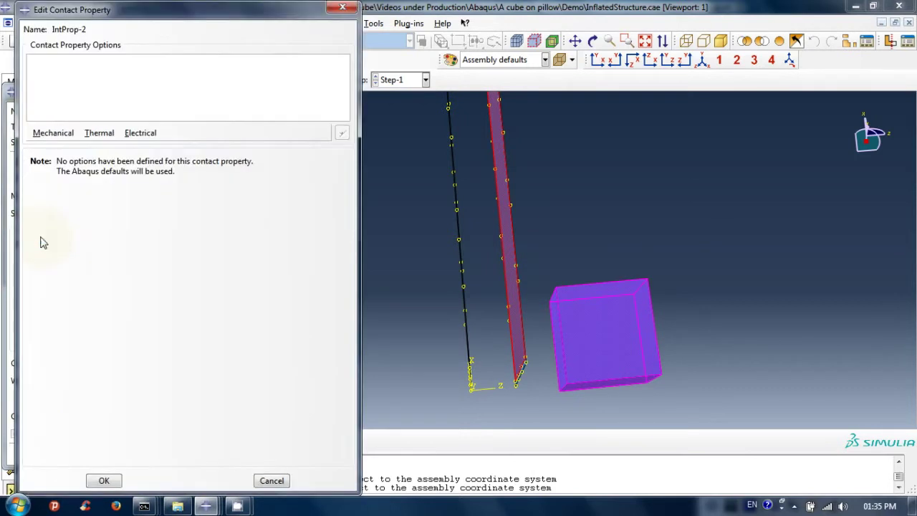
pyautogui.click(63, 137)
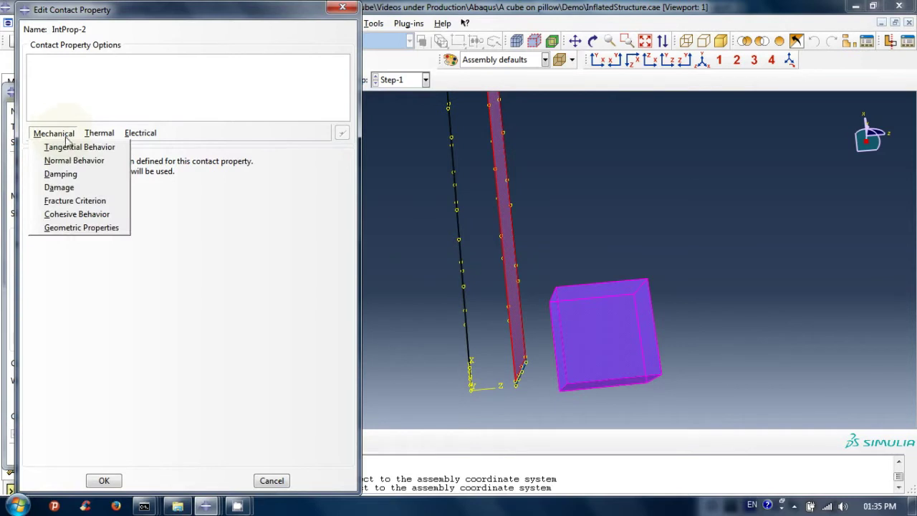
pyautogui.click(75, 147)
pyautogui.click(129, 175)
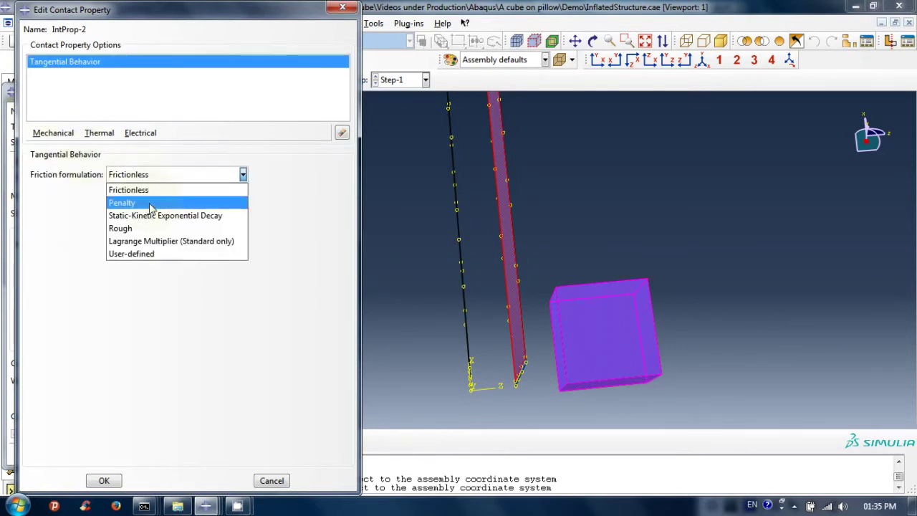
pyautogui.click(151, 205)
pyautogui.click(136, 351)
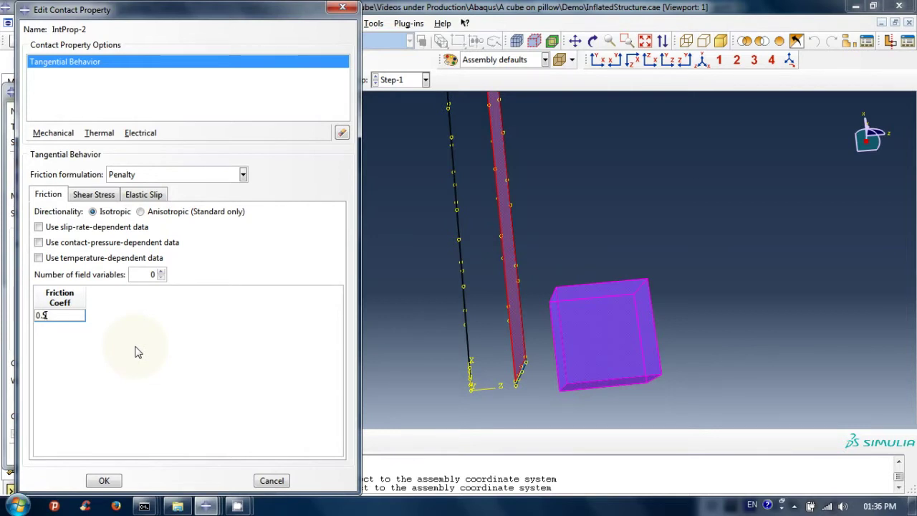
pyautogui.click(57, 134)
pyautogui.click(71, 162)
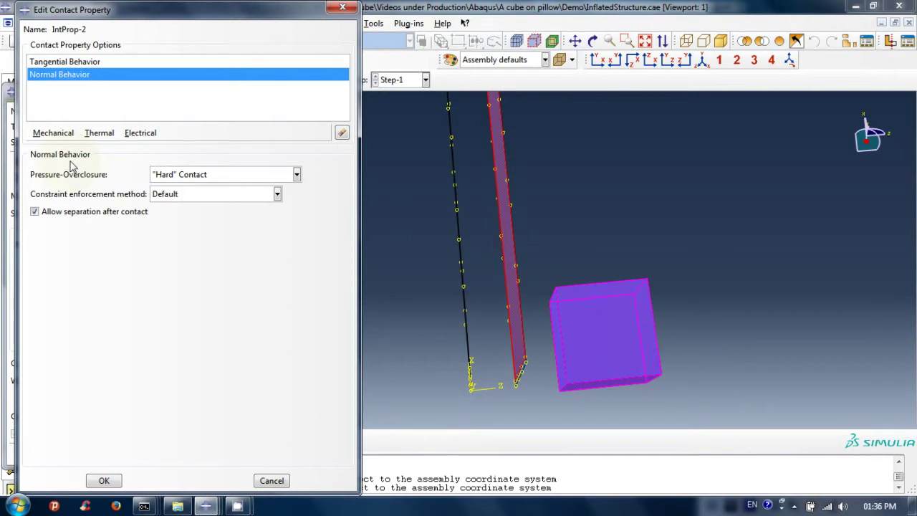
pyautogui.click(106, 482)
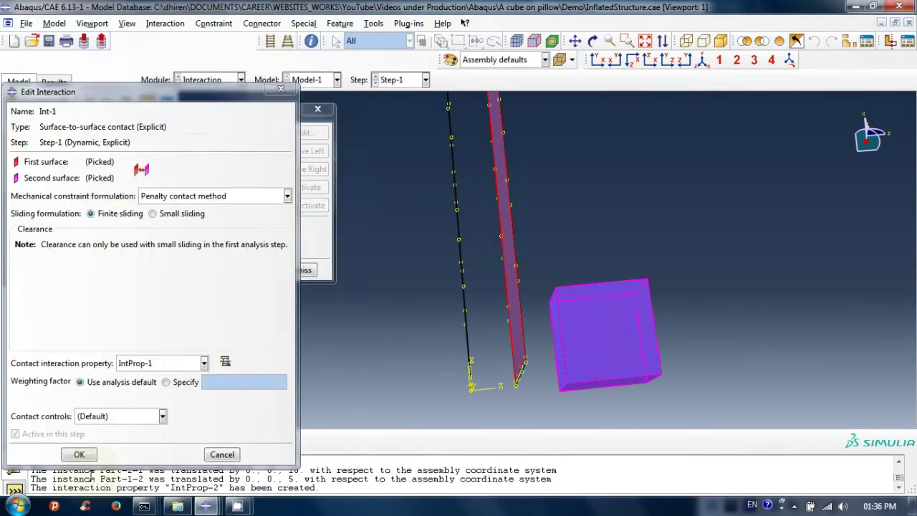
# - Assign IntProp-2 to Int-1, create the interaction, and close the Interaction Manager
pyautogui.click(205, 364)
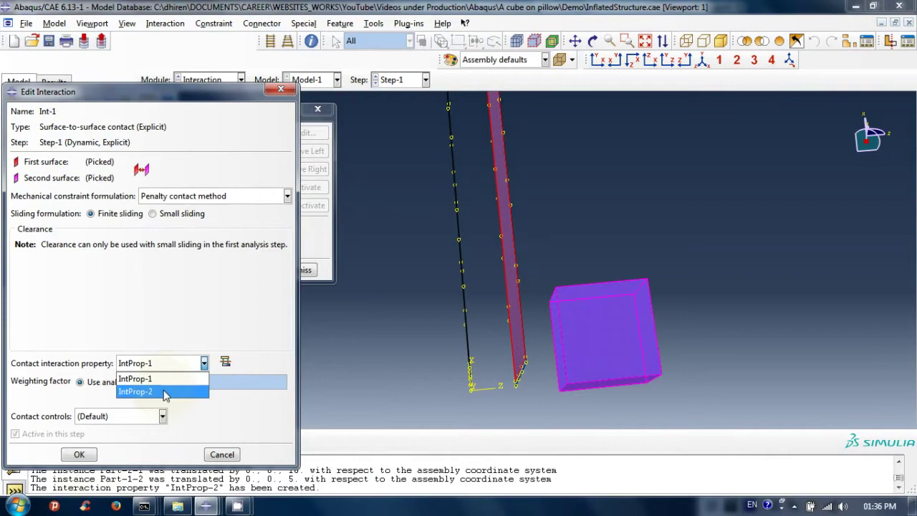
pyautogui.click(164, 392)
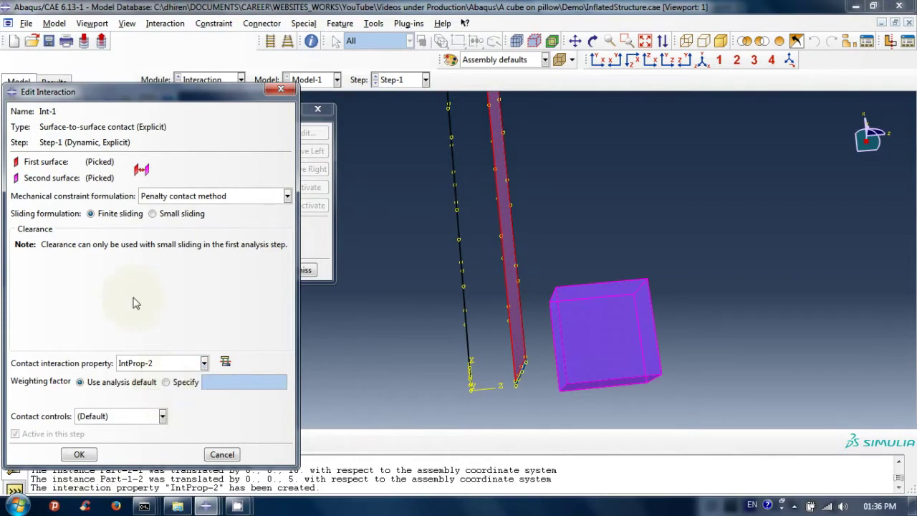
pyautogui.click(80, 455)
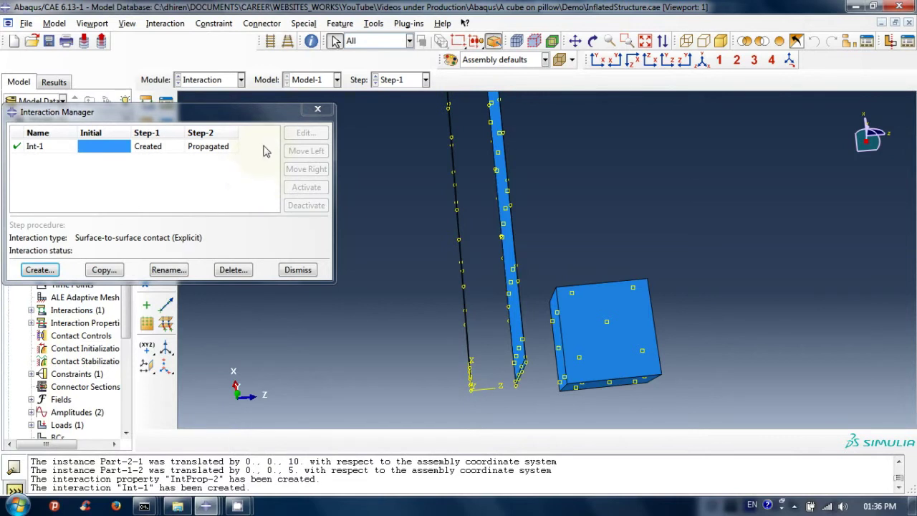
pyautogui.click(316, 111)
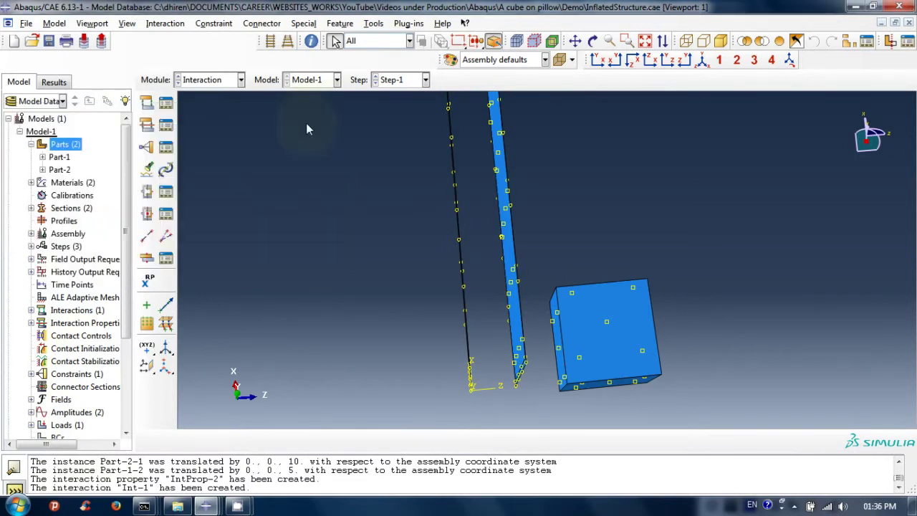
# - In the Load module, start a Displacement/Rotation boundary condition in Step-2
pyautogui.click(212, 80)
pyautogui.click(195, 158)
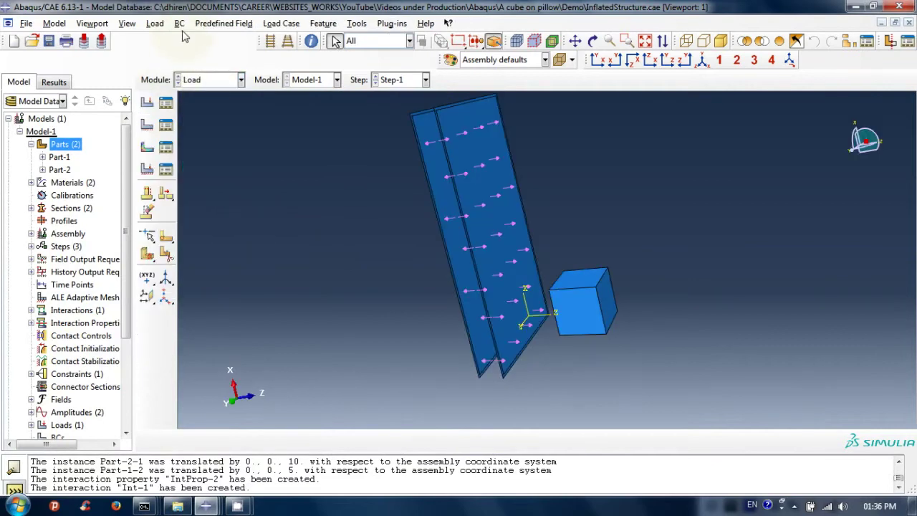
pyautogui.click(179, 23)
pyautogui.click(188, 36)
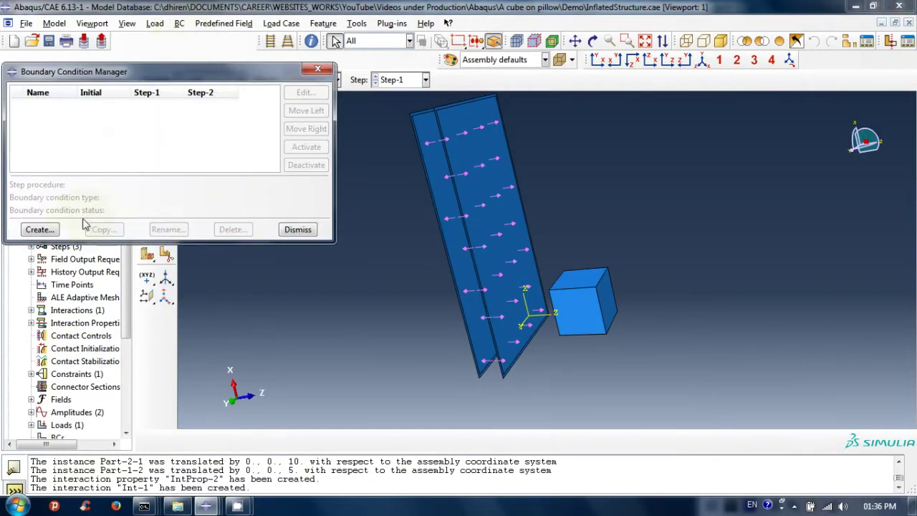
pyautogui.click(40, 230)
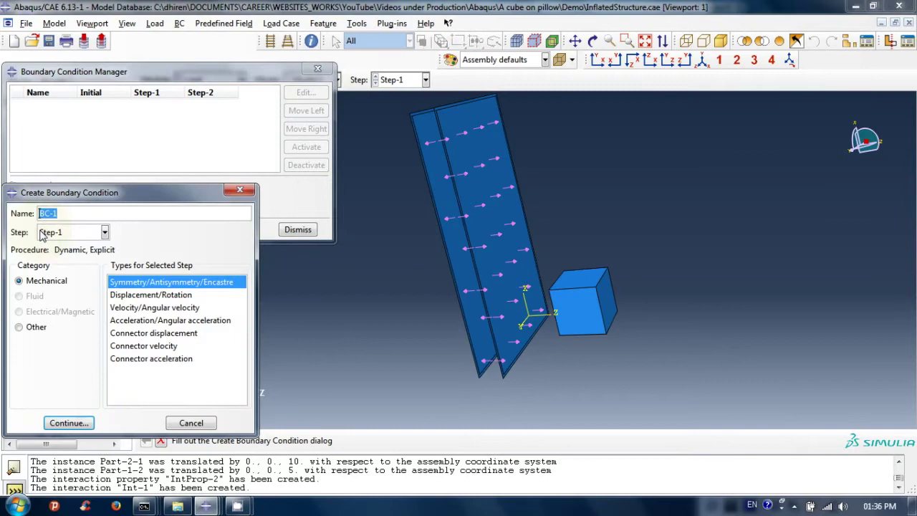
pyautogui.click(105, 232)
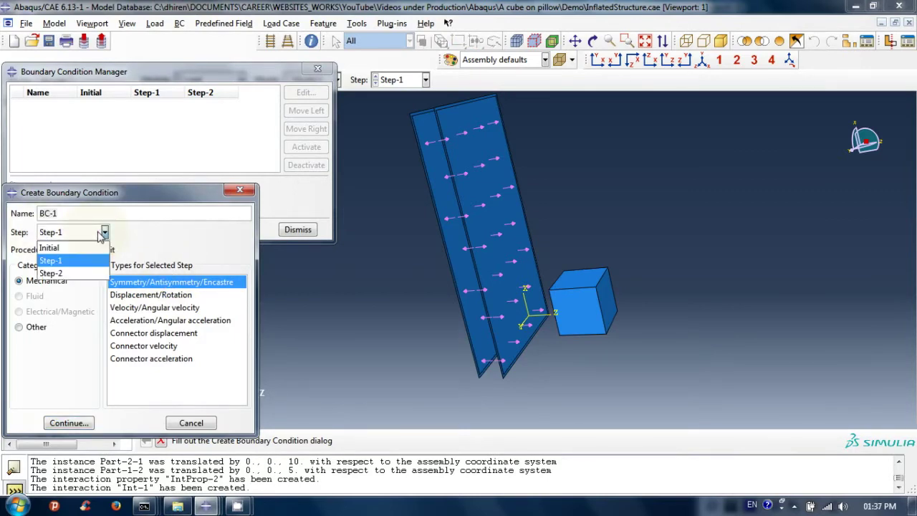
pyautogui.click(61, 272)
pyautogui.click(161, 295)
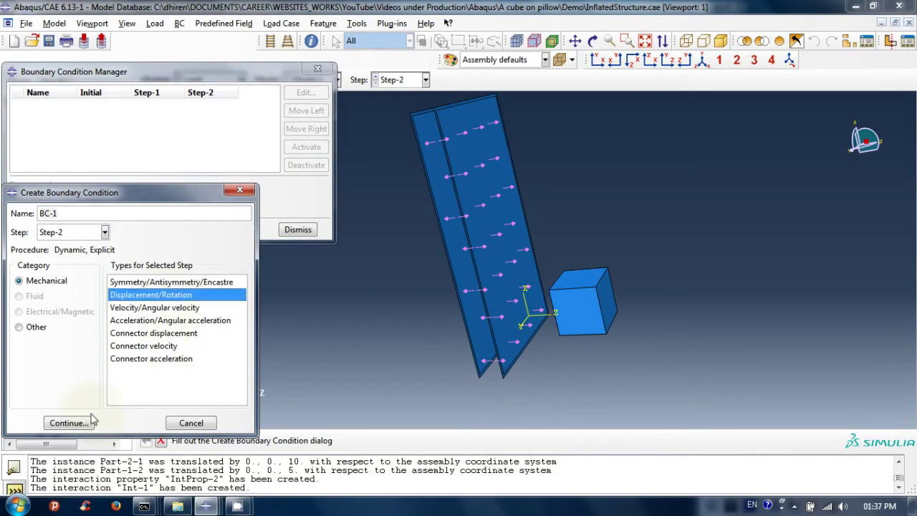
pyautogui.click(69, 423)
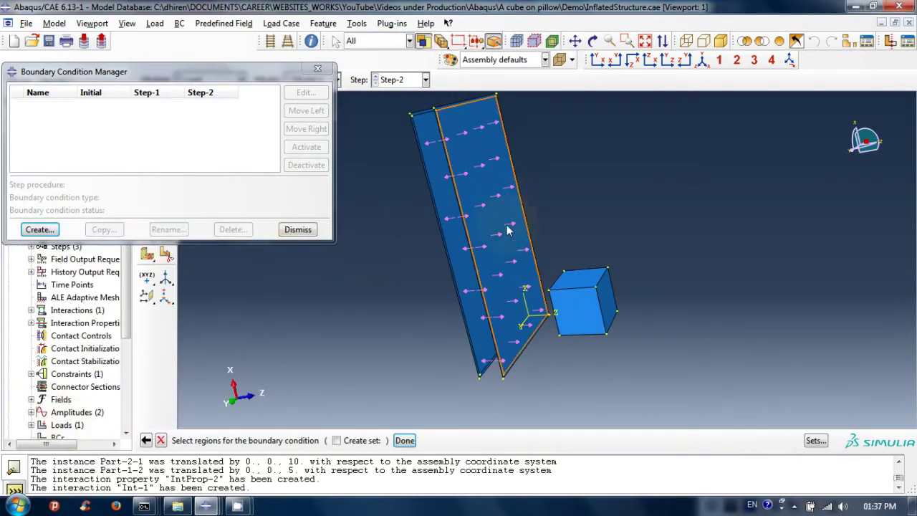
# - Pick the bottom corners of both pillow plates and confirm BC-1
pyautogui.keyDown('ctrl'); pyautogui.keyDown('alt'); pyautogui.moveTo(545, 298); pyautogui.dragTo(397, 155); pyautogui.keyUp('alt'); pyautogui.keyUp('ctrl')
pyautogui.scroll(-5, 398, 114)
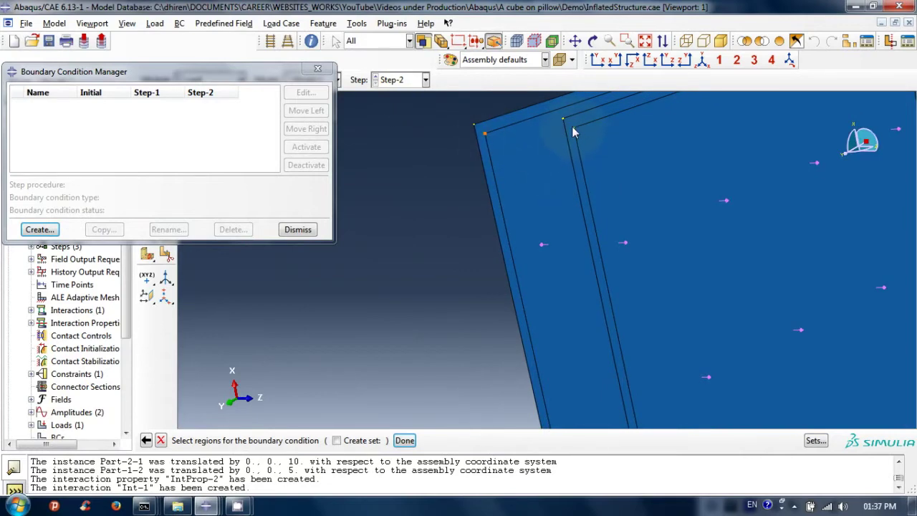
pyautogui.scroll(3, 396, 179)
pyautogui.keyDown('ctrl'); pyautogui.keyDown('alt'); pyautogui.moveTo(396, 174); pyautogui.dragTo(566, 126); pyautogui.keyUp('alt'); pyautogui.keyUp('ctrl')
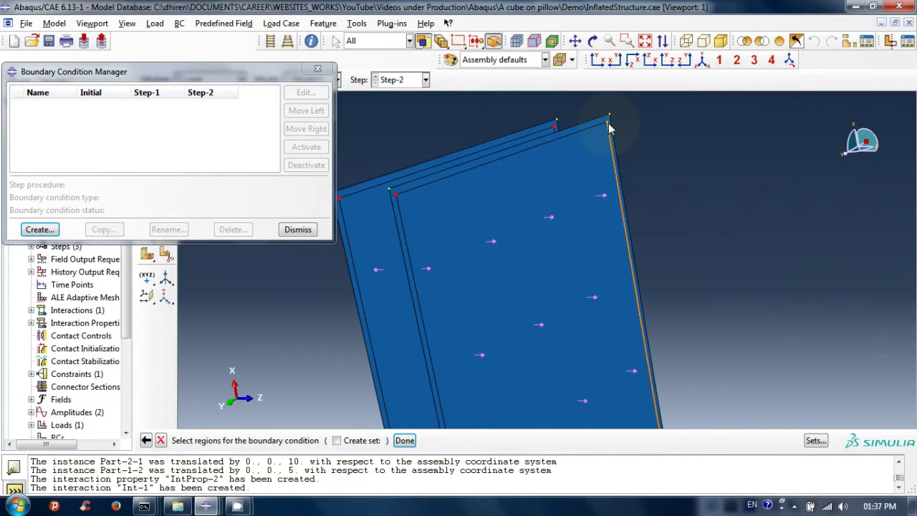
pyautogui.keyDown('ctrl'); pyautogui.keyDown('alt'); pyautogui.moveTo(488, 109); pyautogui.dragTo(462, 339); pyautogui.keyUp('alt'); pyautogui.keyUp('ctrl')
pyautogui.click(462, 340)
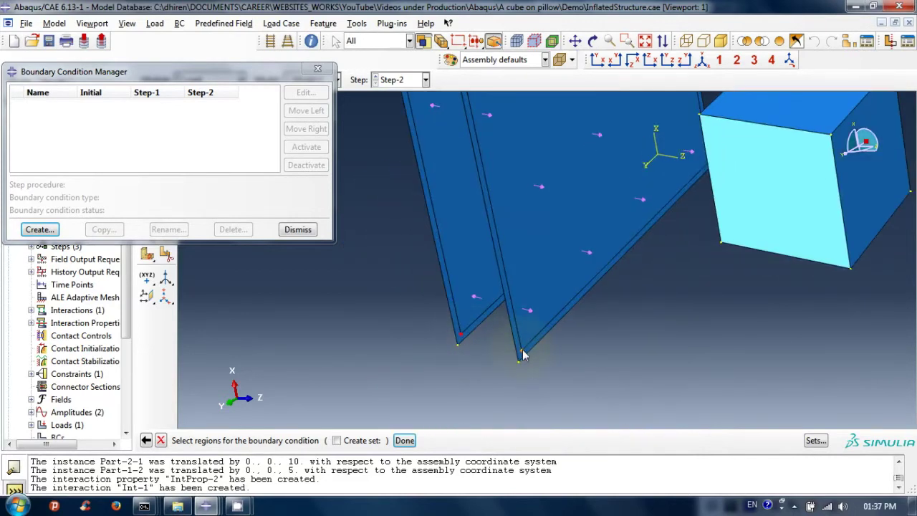
pyautogui.keyDown('shift'); pyautogui.click(523, 355); pyautogui.keyUp('shift')
pyautogui.scroll(-5, 623, 313)
pyautogui.moveTo(725, 241)
pyautogui.keyDown('ctrl'); pyautogui.keyDown('alt'); pyautogui.mouseDown()
pyautogui.moveTo(599, 270)
pyautogui.moveTo(528, 256)
pyautogui.mouseUp(); pyautogui.keyUp('alt'); pyautogui.keyUp('ctrl')
pyautogui.keyDown('ctrl'); pyautogui.keyDown('alt'); pyautogui.moveTo(682, 289); pyautogui.dragTo(684, 281); pyautogui.keyUp('alt'); pyautogui.keyUp('ctrl')
pyautogui.scroll(5, 684, 282)
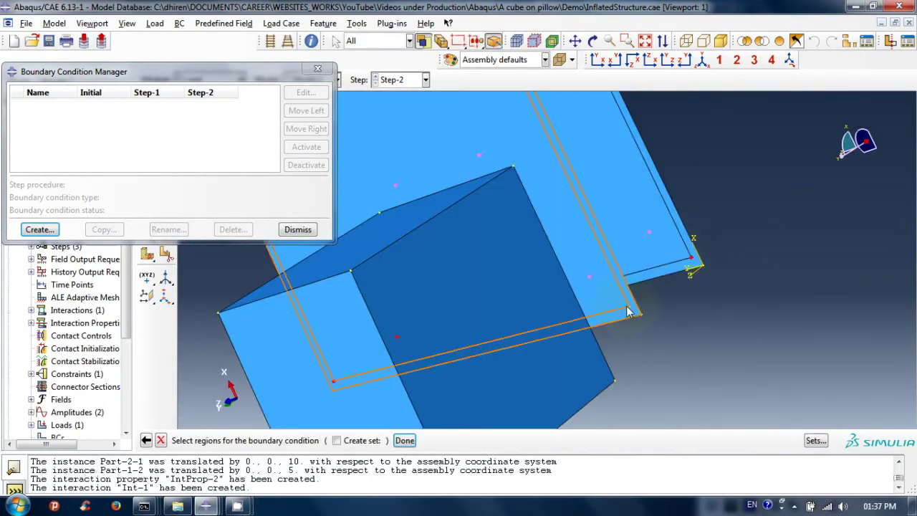
pyautogui.keyDown('ctrl'); pyautogui.keyDown('alt'); pyautogui.moveTo(743, 294); pyautogui.dragTo(743, 294); pyautogui.keyUp('alt'); pyautogui.keyUp('ctrl')
pyautogui.scroll(-3, 504, 313)
pyautogui.click(405, 440)
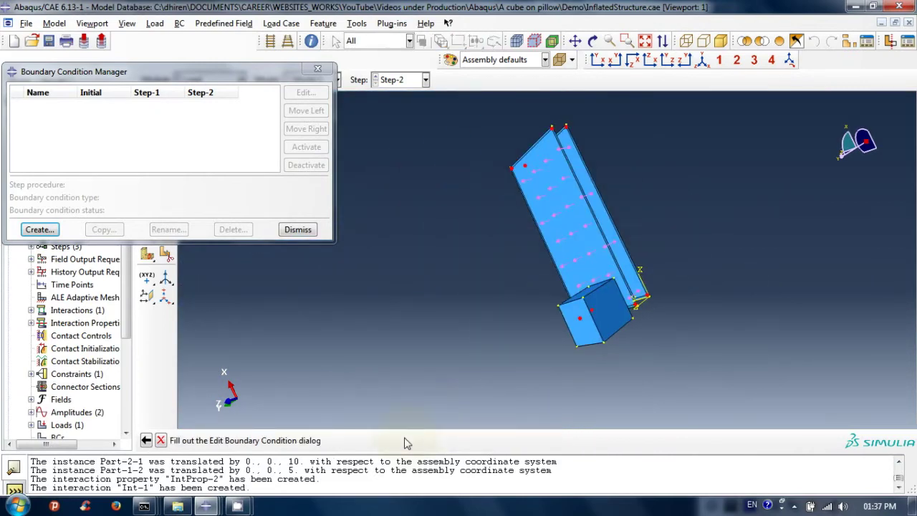
pyautogui.click(69, 324)
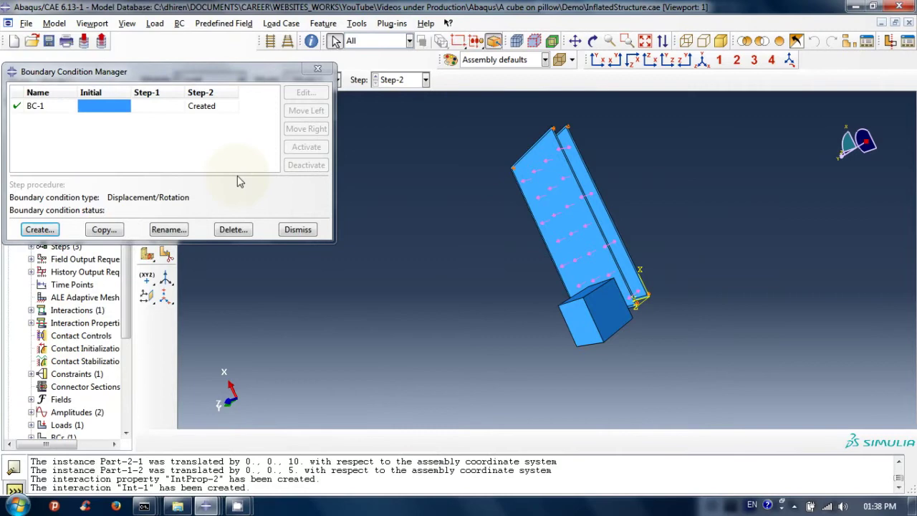
# - Create BC-2 on the cube's outer face with U3 = 5 and amplitude Amp-2
pyautogui.click(40, 229)
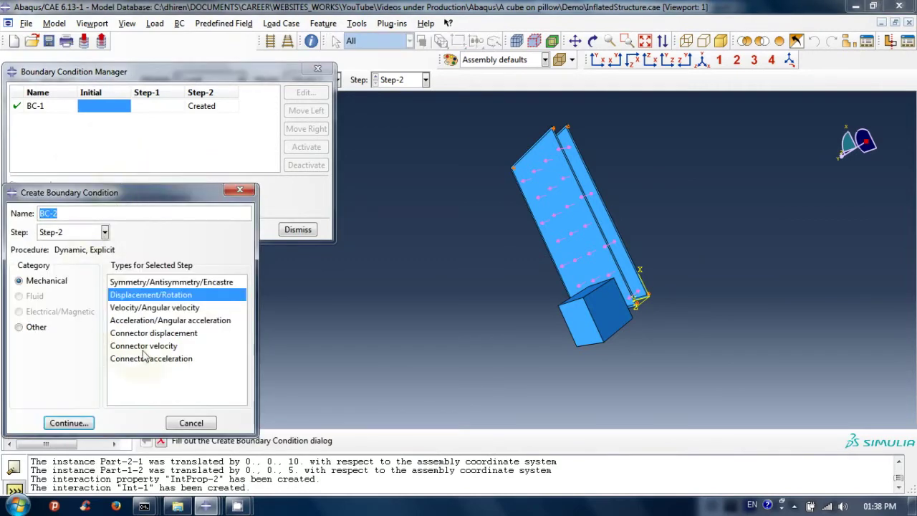
pyautogui.click(69, 422)
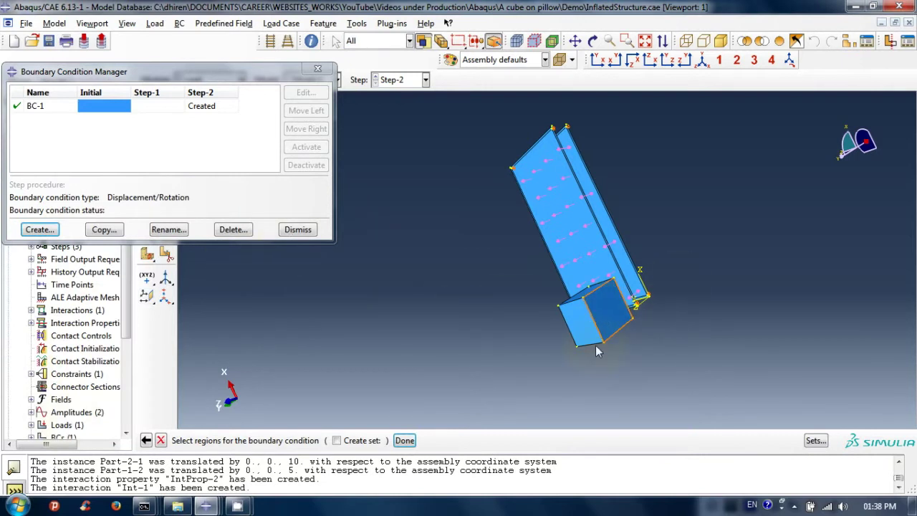
pyautogui.click(579, 331)
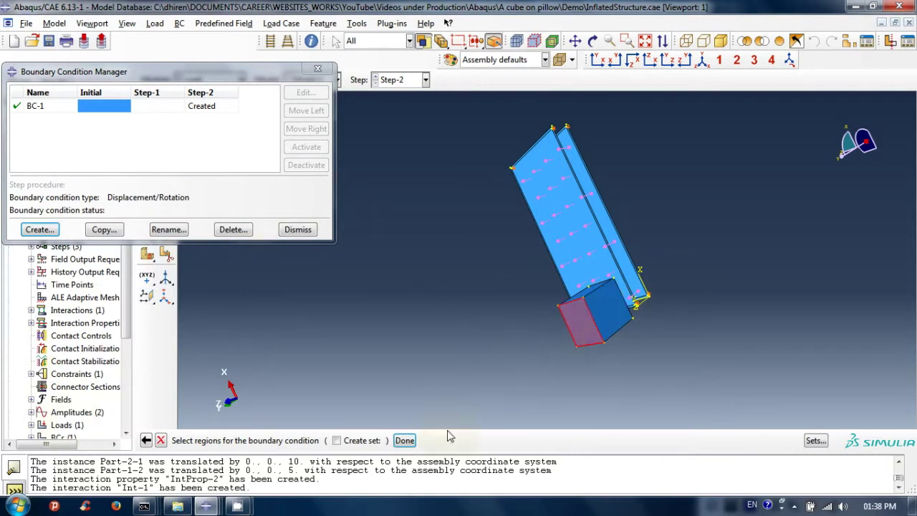
pyautogui.click(405, 441)
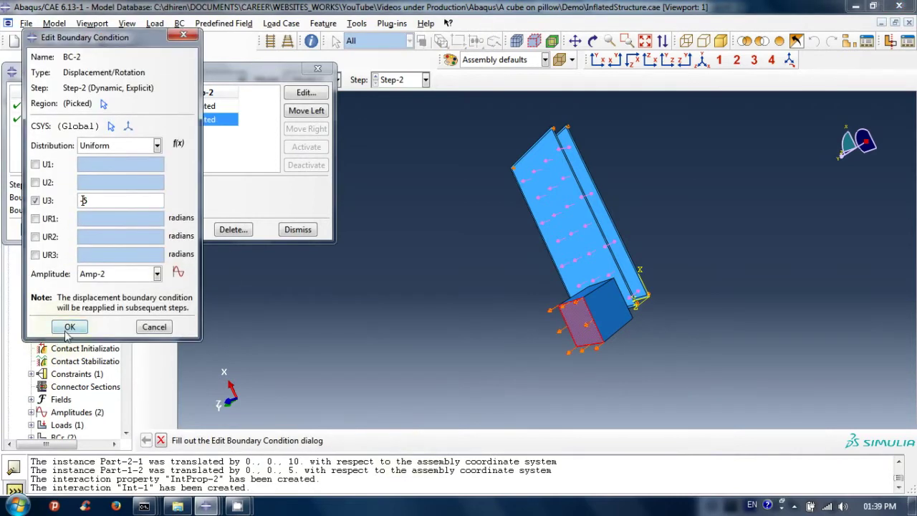
pyautogui.click(68, 328)
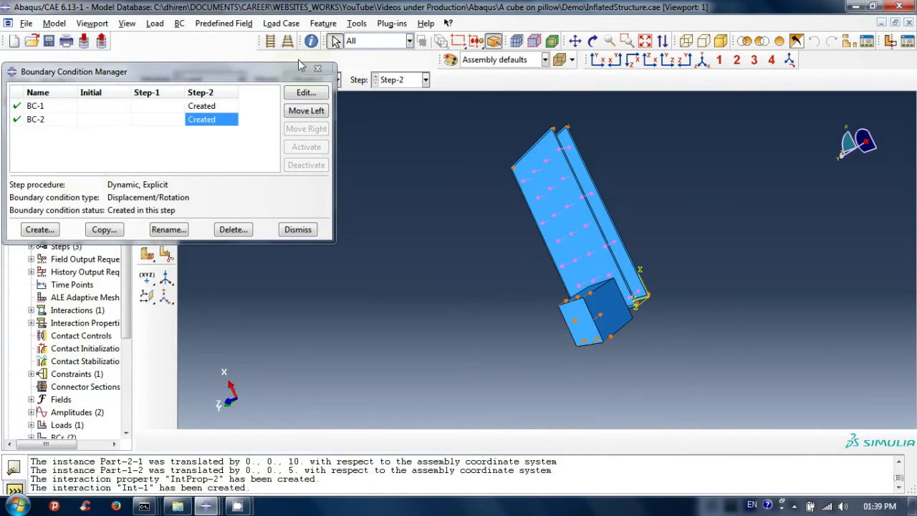
# - In the Assembly module, translate the second plate by 0, 0, -5
pyautogui.click(319, 70)
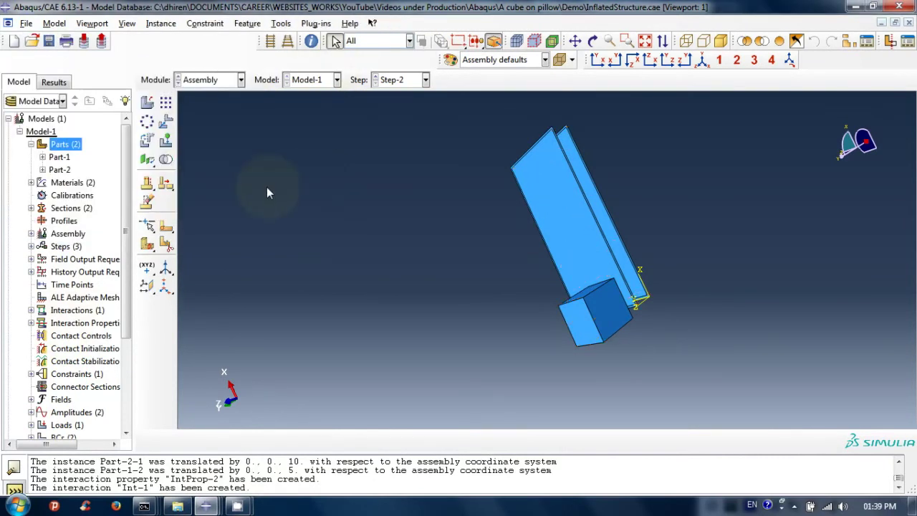
pyautogui.keyDown('ctrl'); pyautogui.keyDown('alt'); pyautogui.moveTo(266, 192); pyautogui.dragTo(575, 220); pyautogui.keyUp('alt'); pyautogui.keyUp('ctrl')
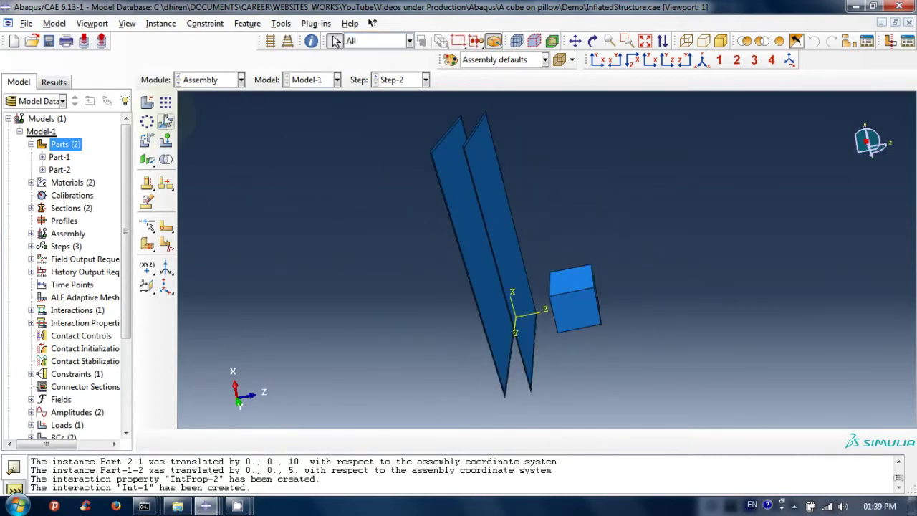
pyautogui.click(166, 121)
pyautogui.click(491, 215)
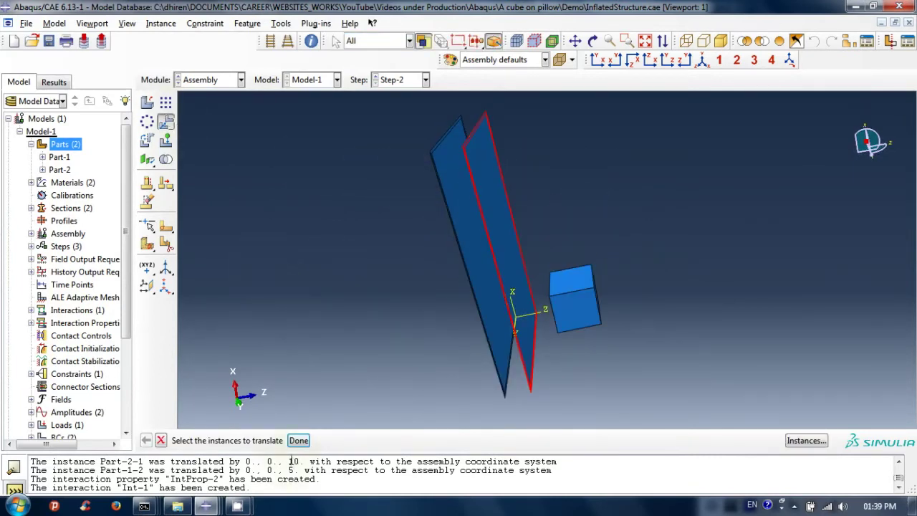
pyautogui.click(298, 440)
pyautogui.press('Return')
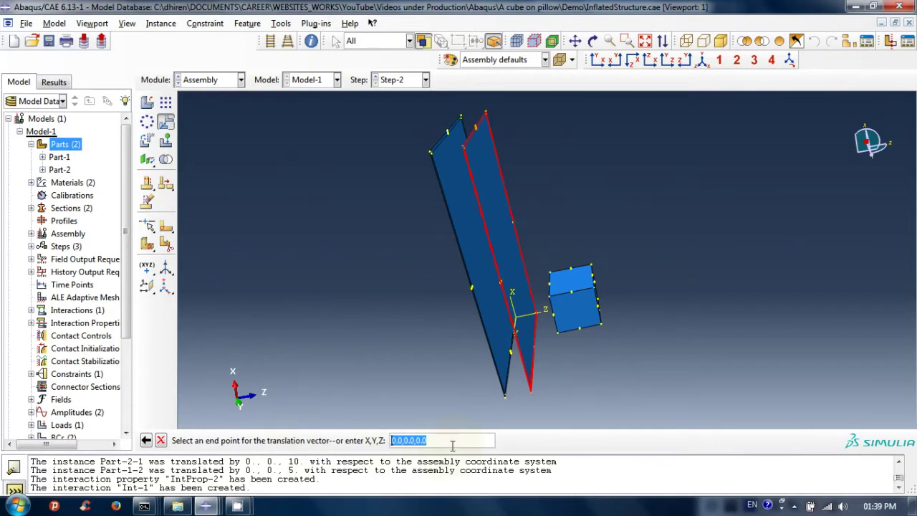
pyautogui.press('Home')
pyautogui.press('Right')
pyautogui.press('Right')
pyautogui.press('Right')
pyautogui.write('10')
pyautogui.press('Return')
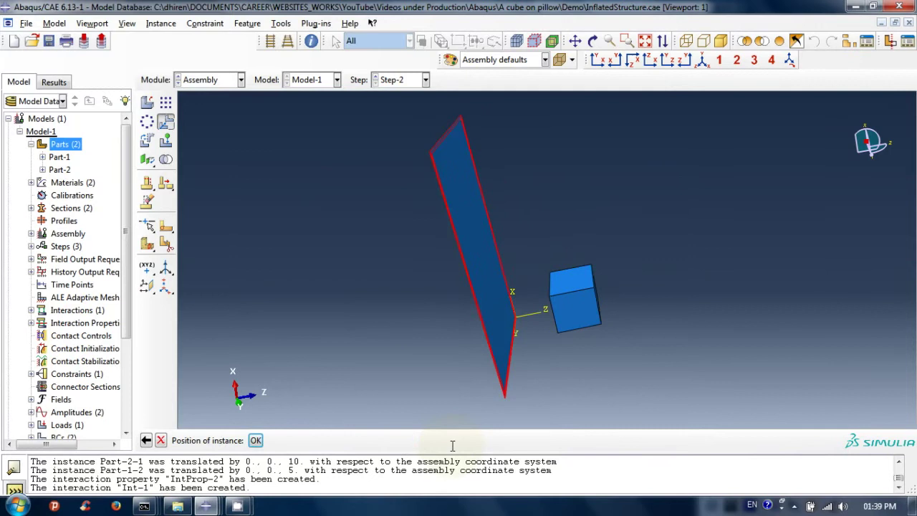
pyautogui.press('Return')
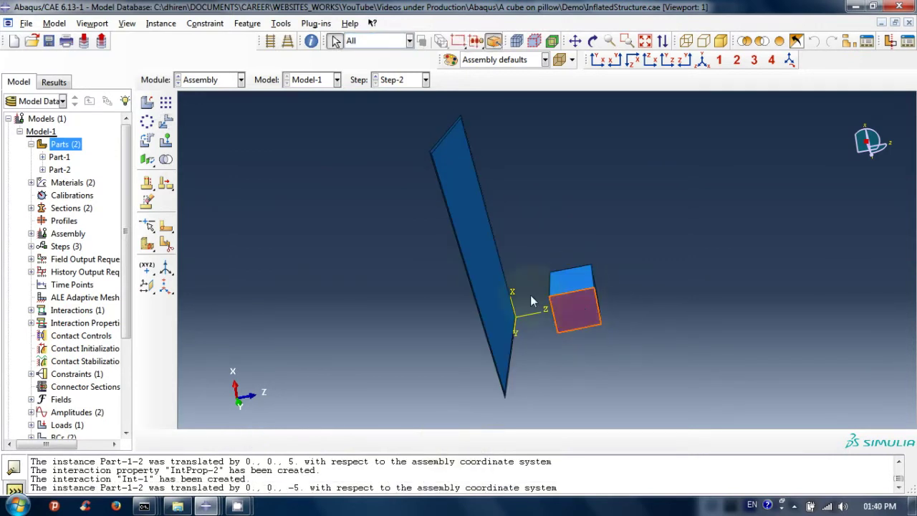
# - Translate the cube instance Part-2-1 by 0, 0, -3
pyautogui.click(166, 121)
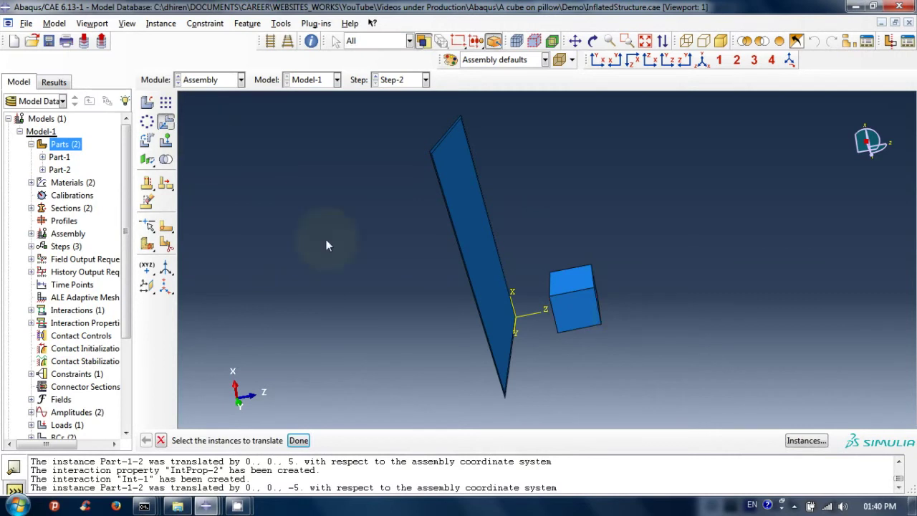
pyautogui.click(571, 309)
pyautogui.click(298, 440)
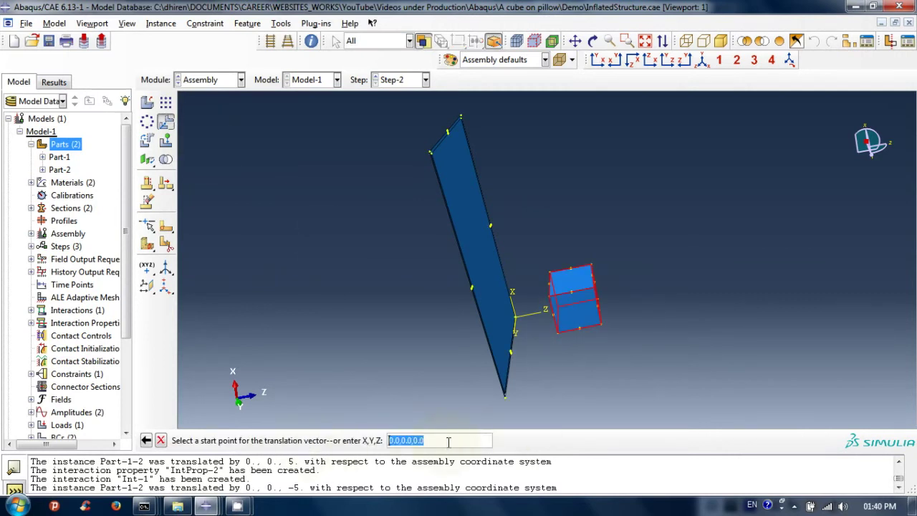
pyautogui.press('Return')
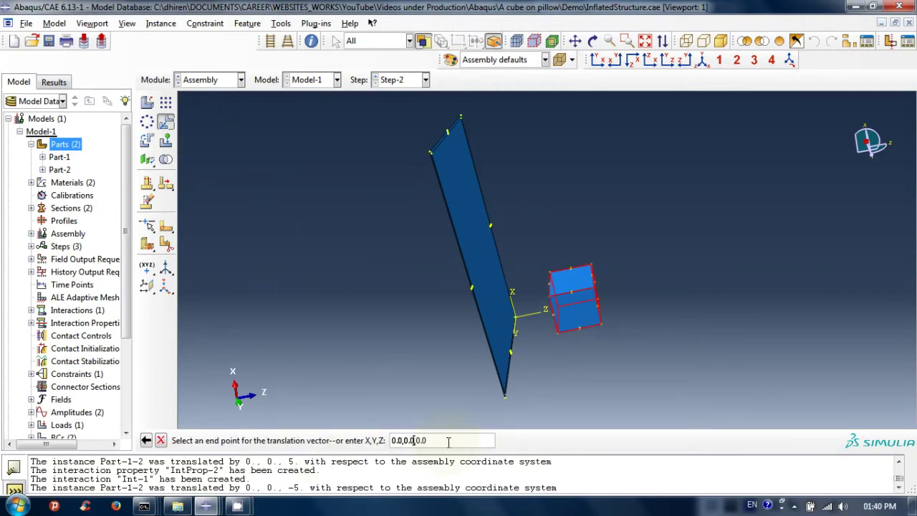
pyautogui.press('Left')
pyautogui.press('BackSpace')
pyautogui.press('Return')
pyautogui.press('Return')
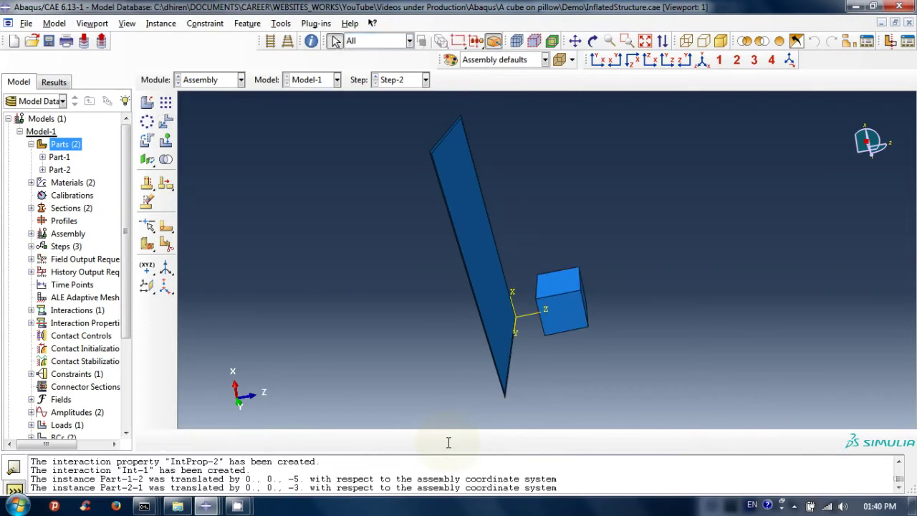
# - Resubmit Job-1 from the Job module, overwriting its existing job files
pyautogui.click(195, 81)
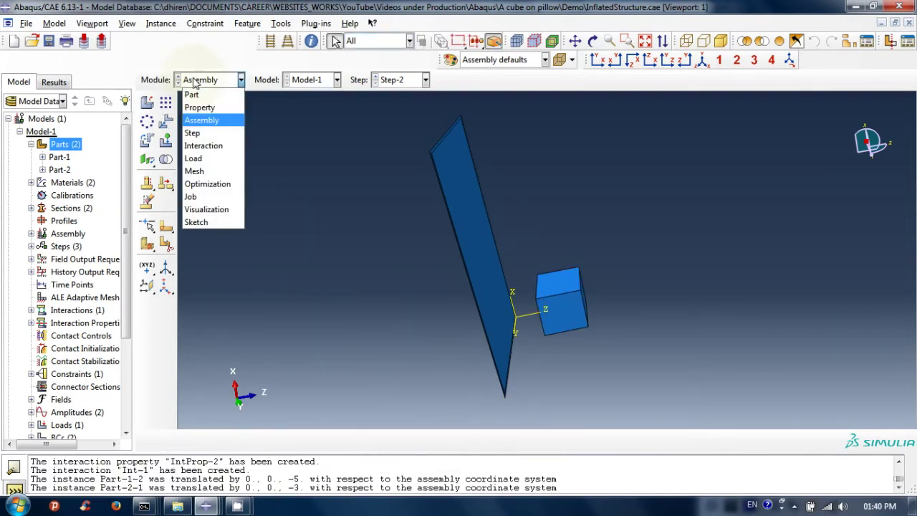
pyautogui.click(207, 199)
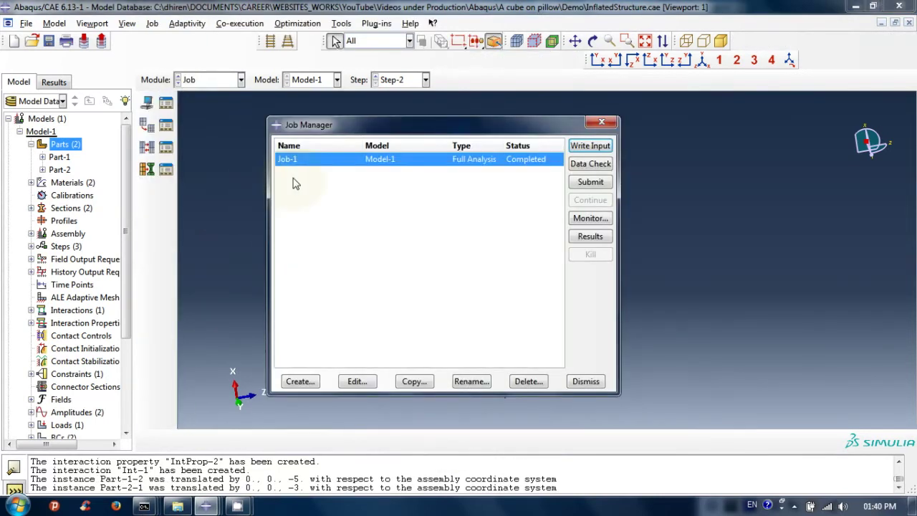
pyautogui.click(592, 183)
pyautogui.click(43, 138)
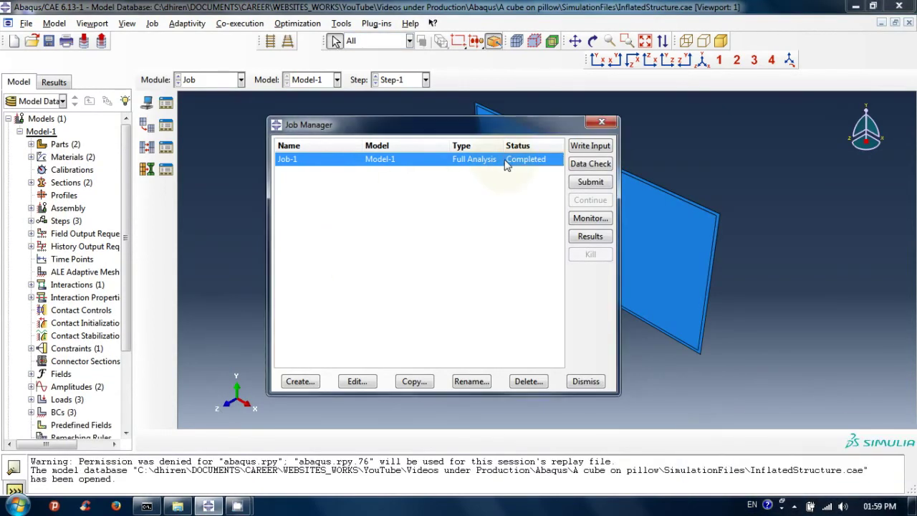
# - Open Job-1 results as a Mises stress contour, then zoom and rotate to a side view of pillow and cube
pyautogui.click(590, 237)
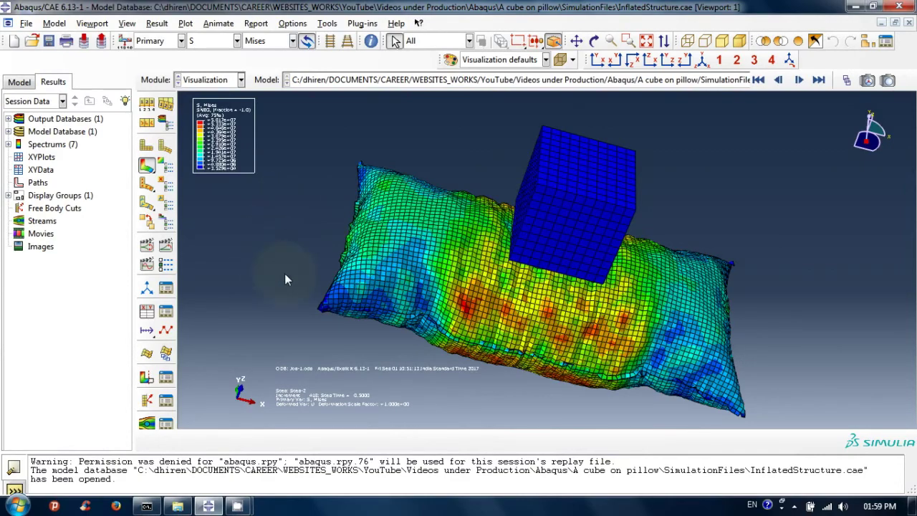
pyautogui.scroll(2, 323, 346)
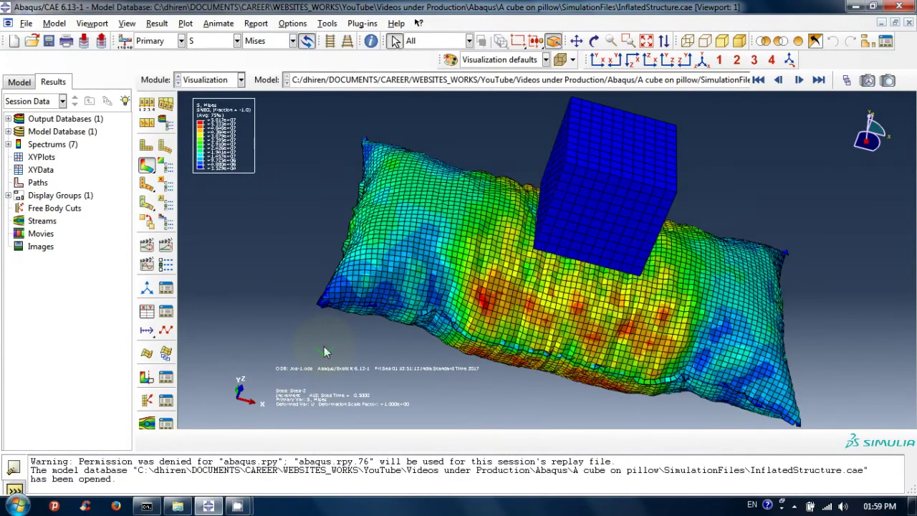
pyautogui.keyDown('ctrl'); pyautogui.keyDown('alt'); pyautogui.moveTo(323, 346); pyautogui.dragTo(624, 204); pyautogui.keyUp('alt'); pyautogui.keyUp('ctrl')
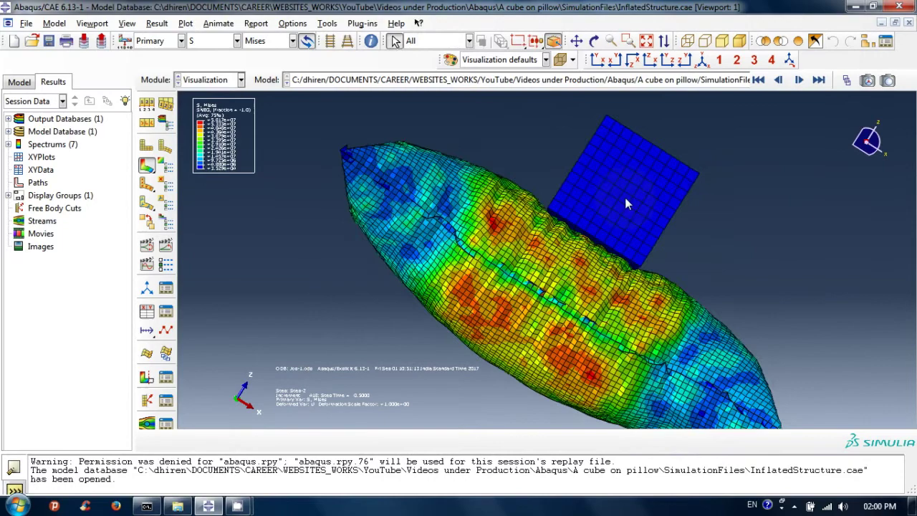
pyautogui.click(779, 81)
pyautogui.click(779, 81)
pyautogui.click(779, 81)
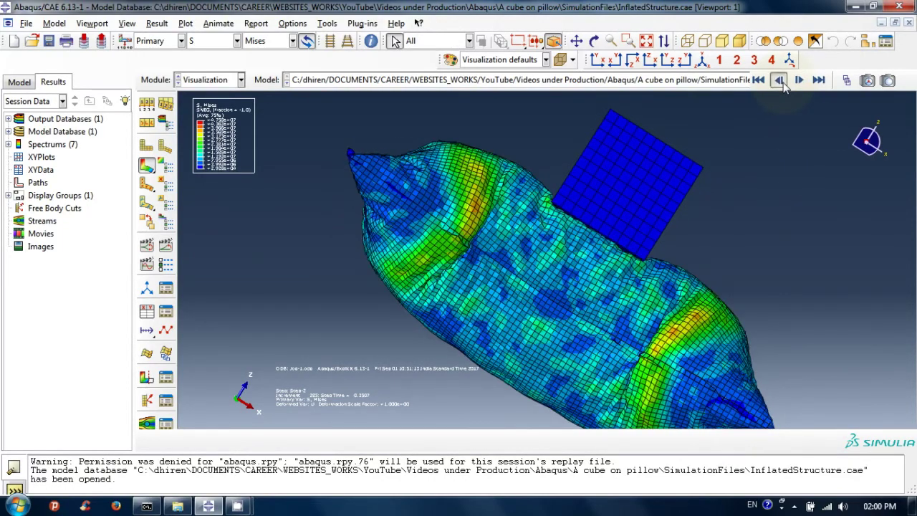
pyautogui.click(779, 81)
pyautogui.click(784, 83)
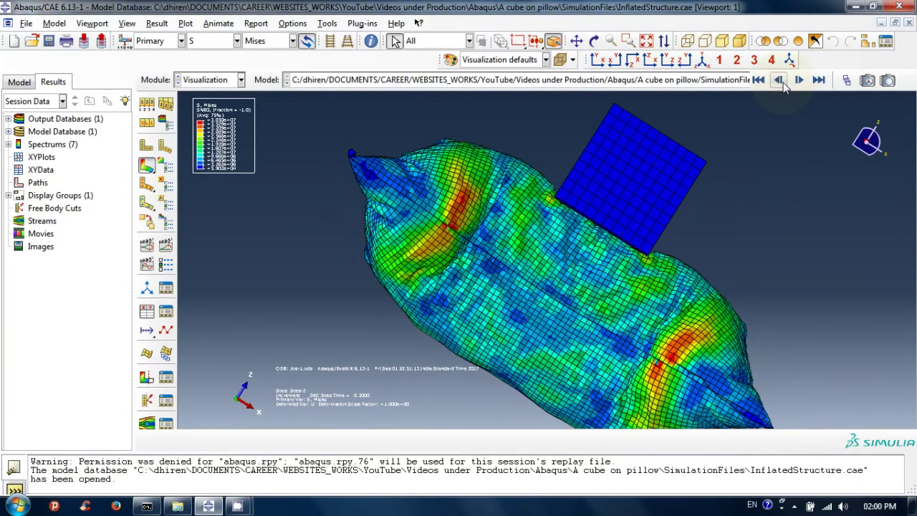
pyautogui.click(799, 81)
pyautogui.click(800, 81)
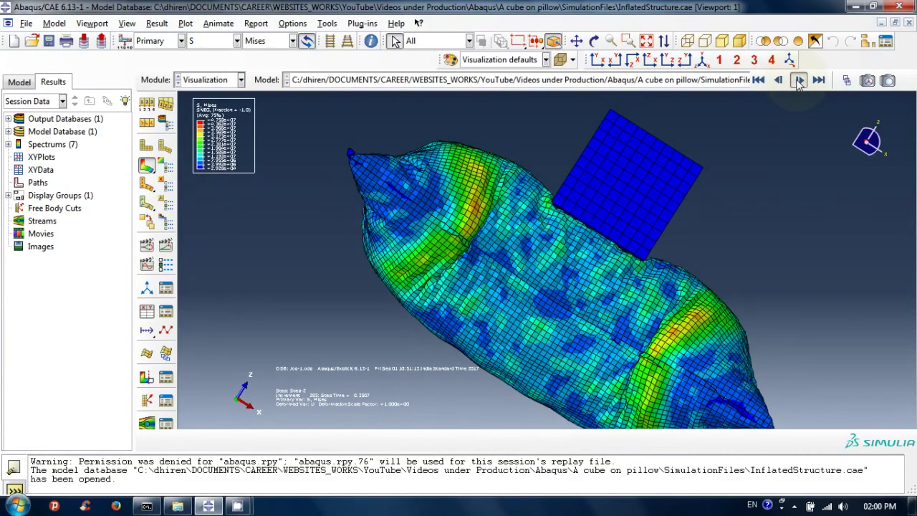
pyautogui.click(799, 81)
pyautogui.click(800, 81)
pyautogui.click(800, 81)
pyautogui.click(799, 80)
pyautogui.click(799, 81)
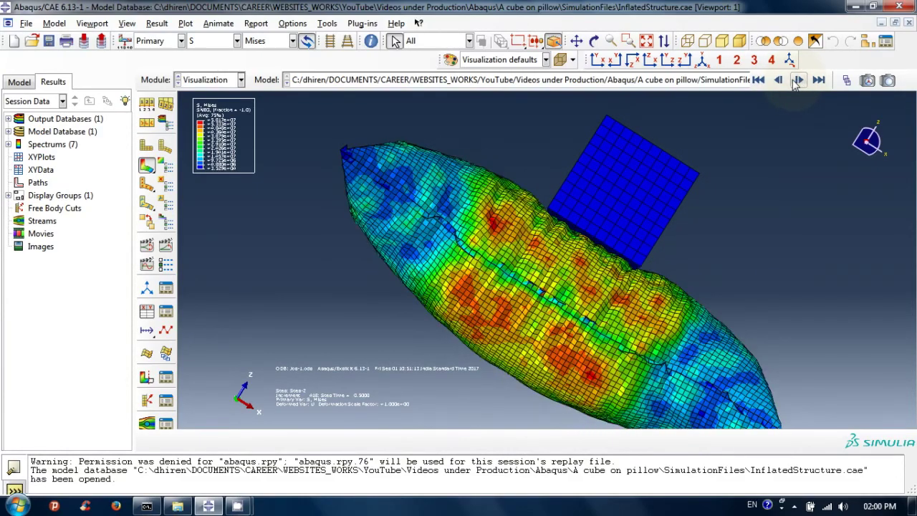
pyautogui.click(785, 83)
pyautogui.click(786, 83)
pyautogui.click(786, 83)
pyautogui.click(786, 82)
pyautogui.click(786, 83)
pyautogui.click(786, 82)
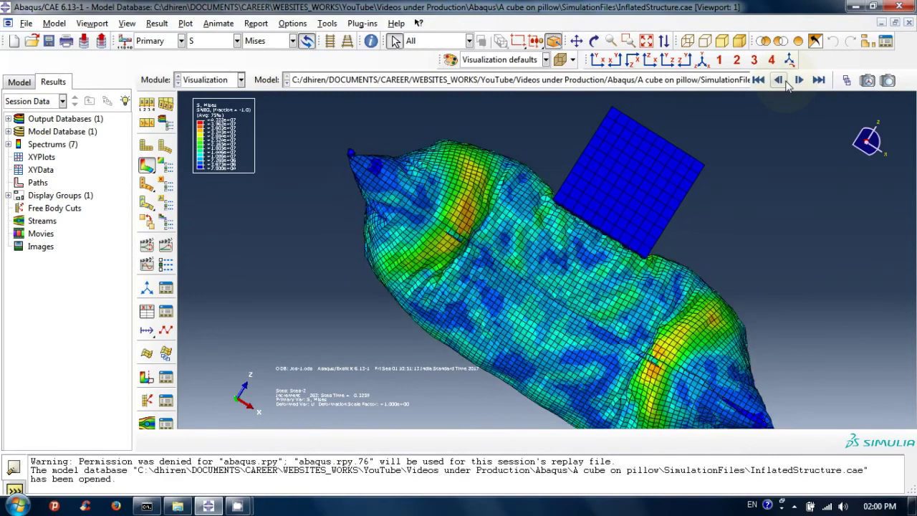
pyautogui.click(786, 82)
pyautogui.click(799, 81)
pyautogui.click(799, 81)
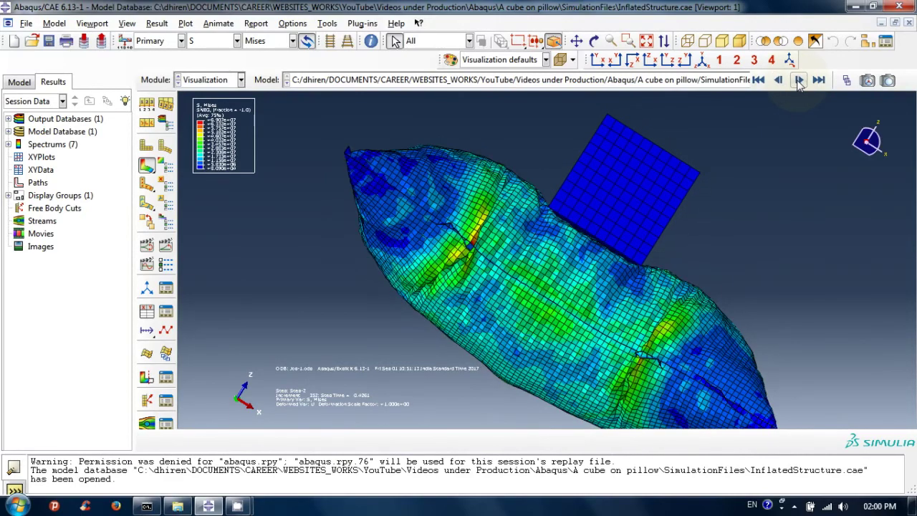
pyautogui.click(799, 81)
pyautogui.click(799, 81)
pyautogui.click(799, 81)
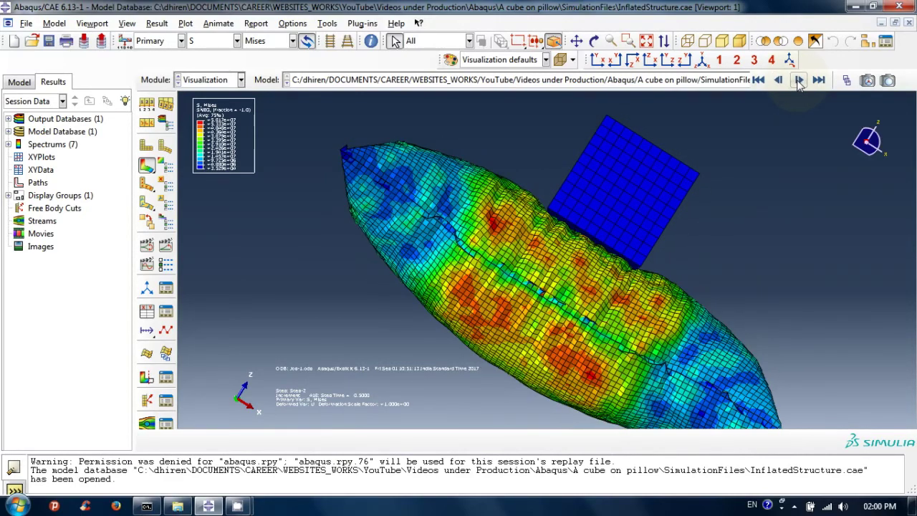